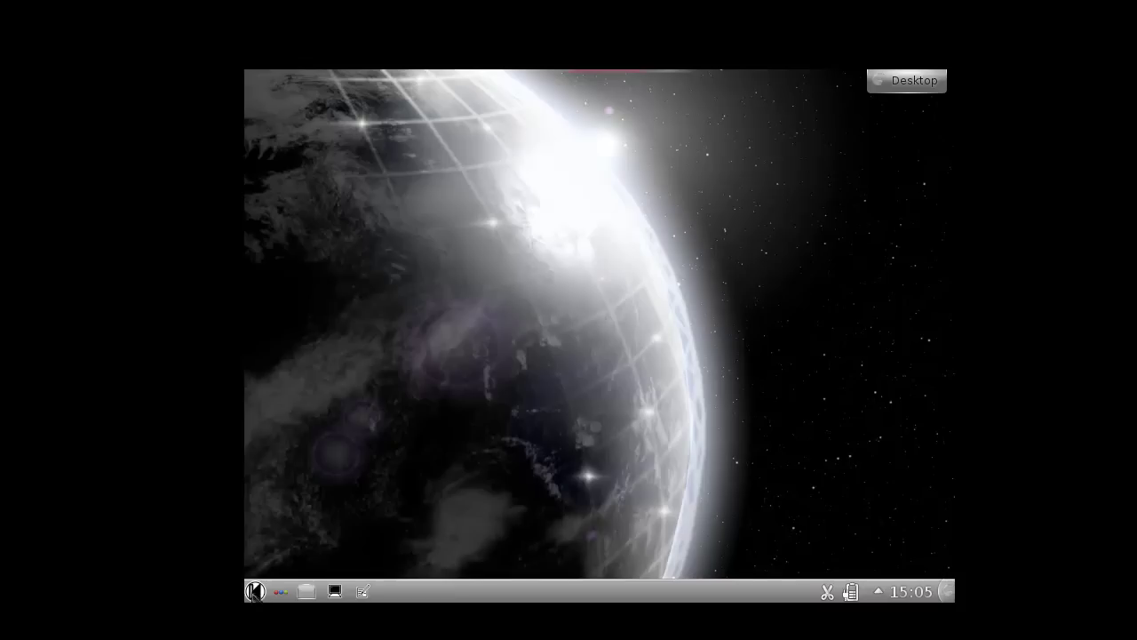
Launch the Mail Client from Kickoff's Internet applications and dismiss the Mail Account Setup dialog.
click(255, 590)
click(352, 544)
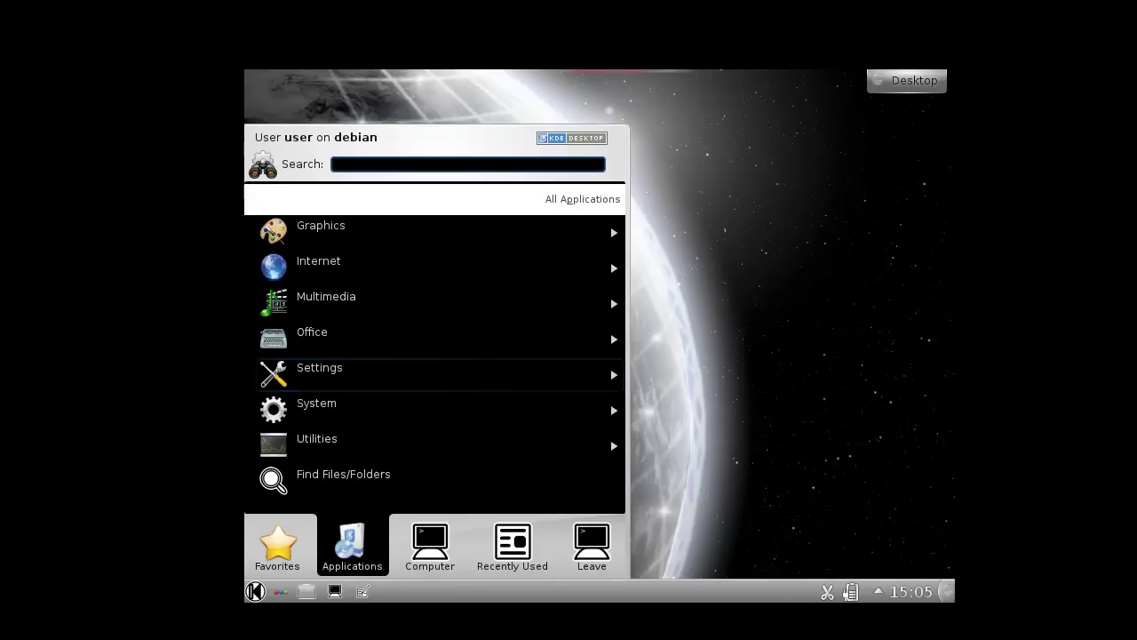
click(360, 271)
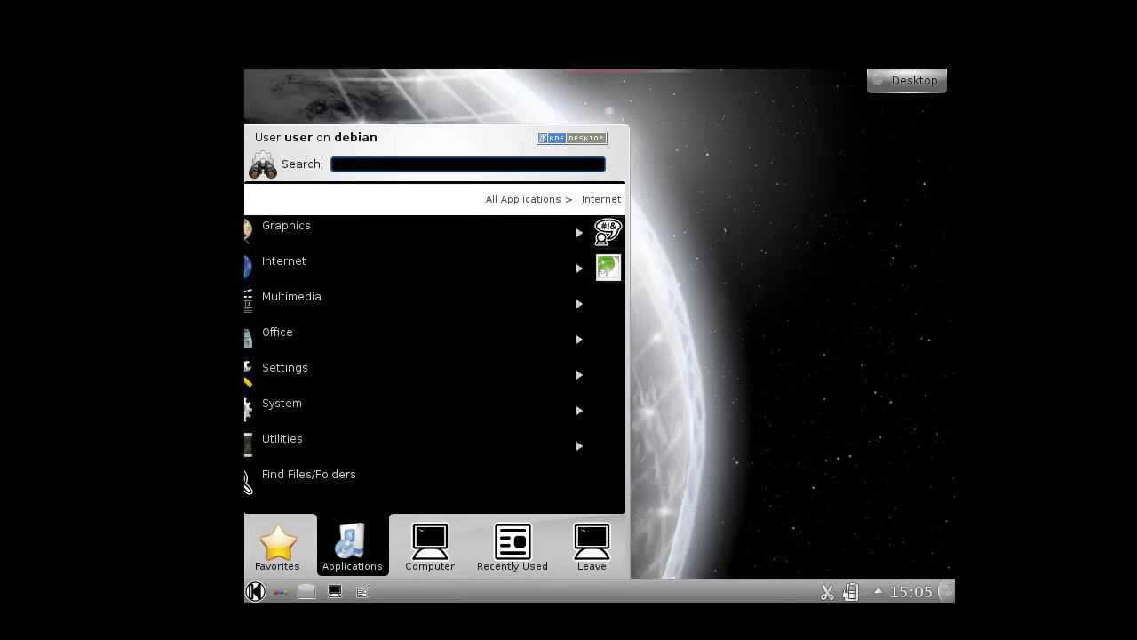
click(374, 277)
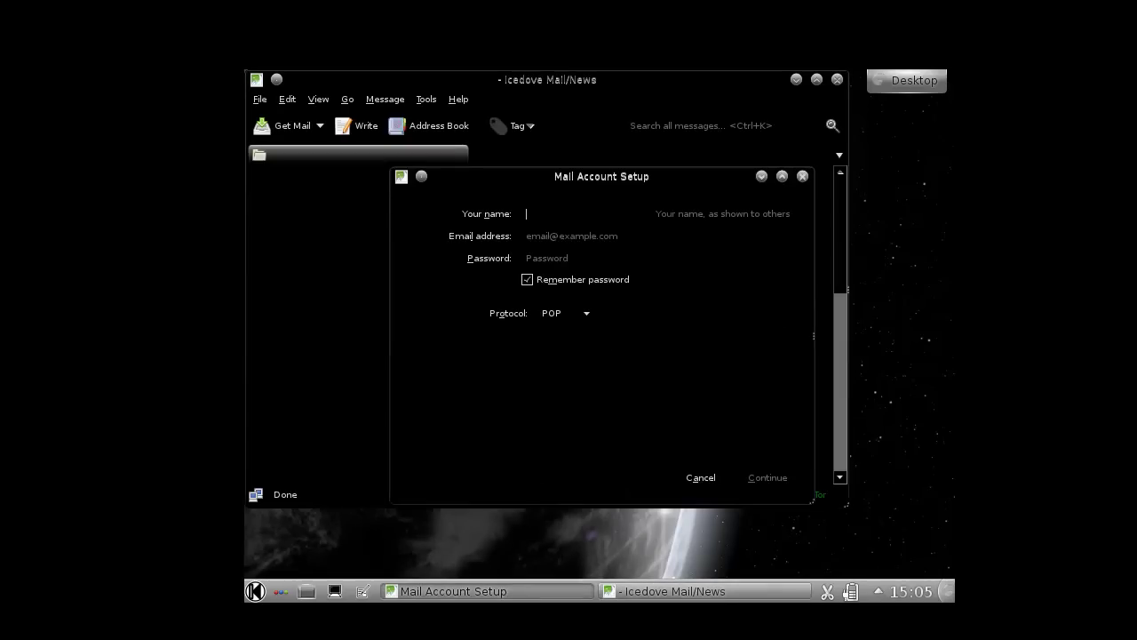
click(802, 176)
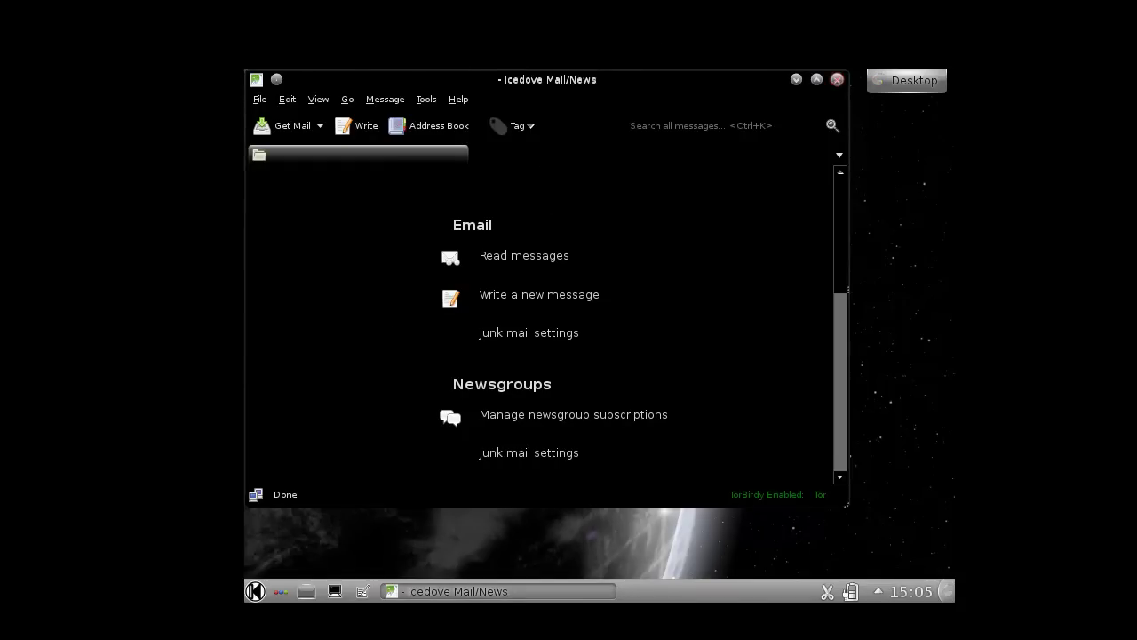
Close Icedove, browse Kickoff's Multimedia and Office categories, then close Kickoff and the Dolphin window.
click(836, 79)
click(255, 591)
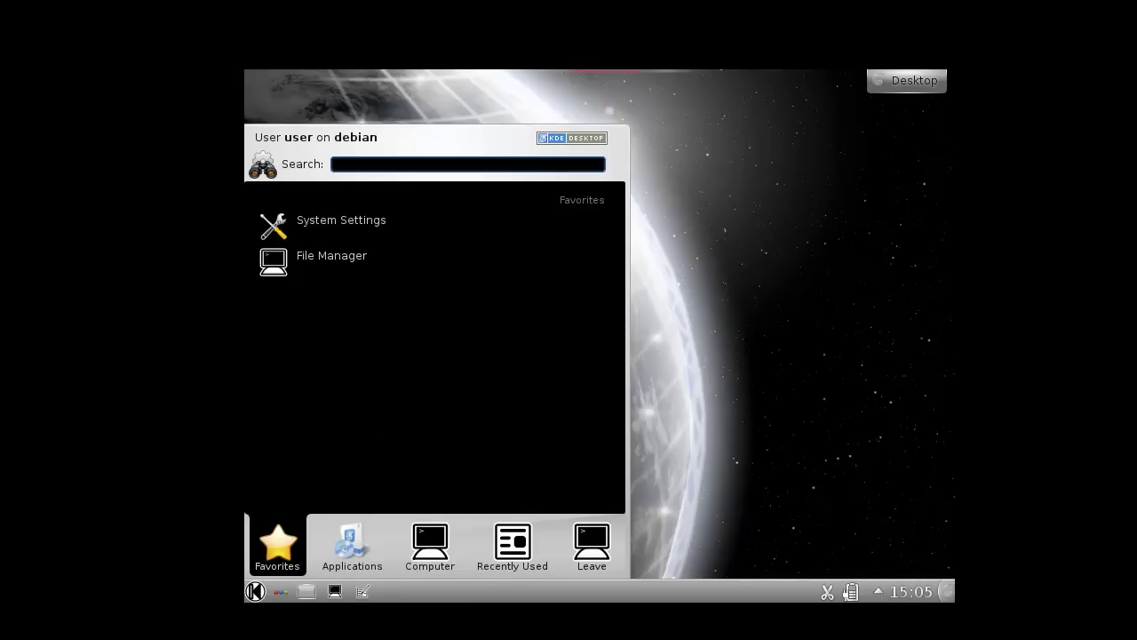
click(351, 544)
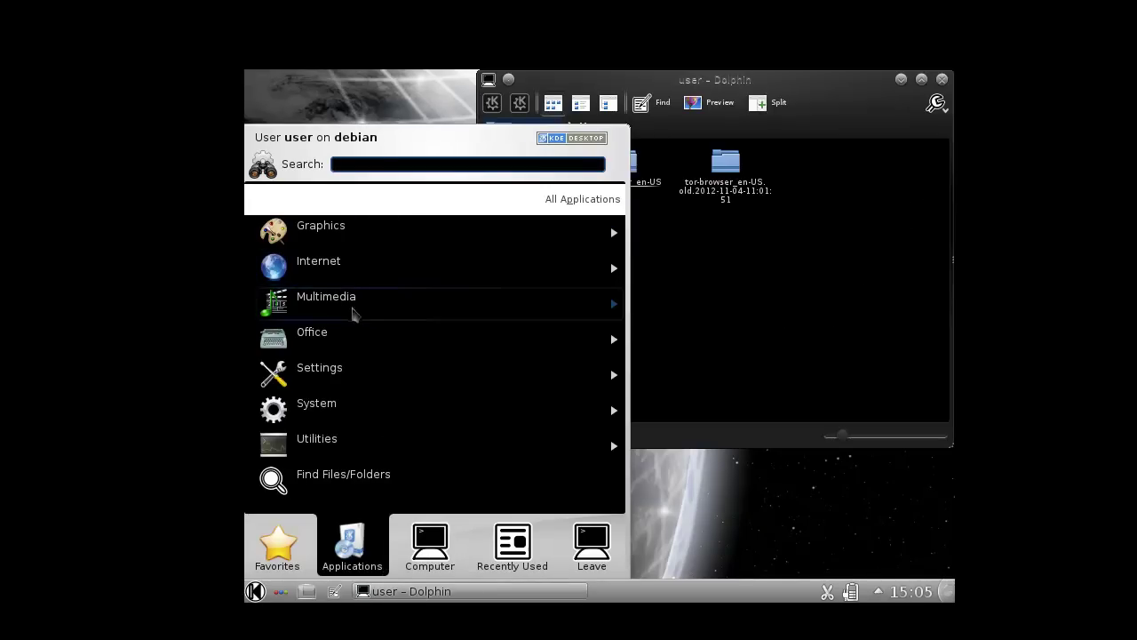
click(354, 306)
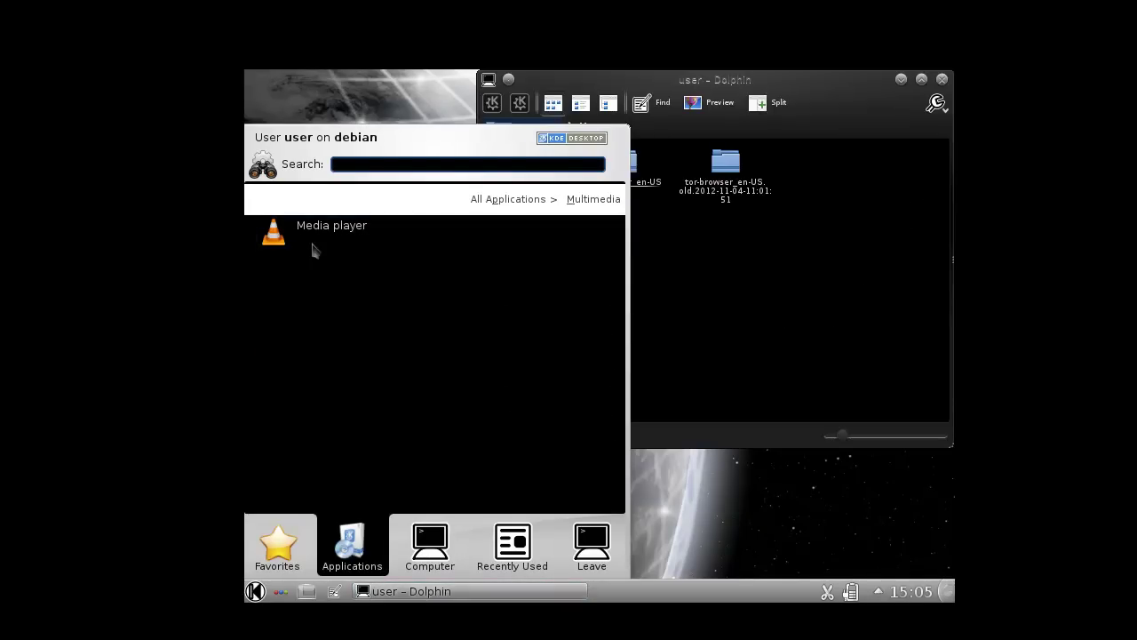
click(515, 199)
click(333, 342)
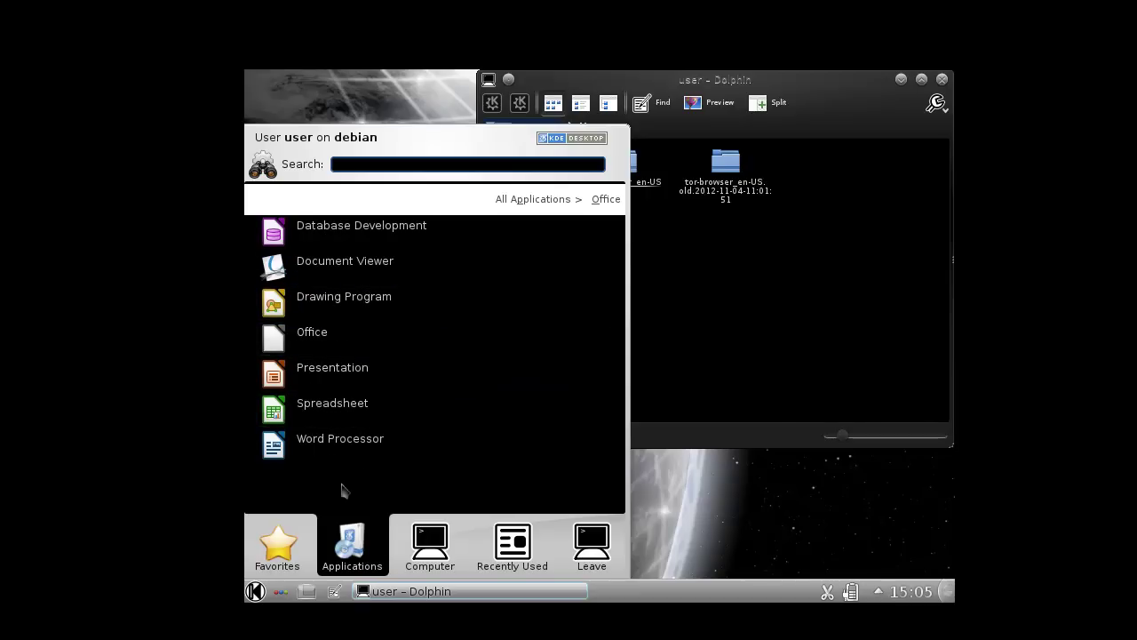
click(255, 591)
click(942, 80)
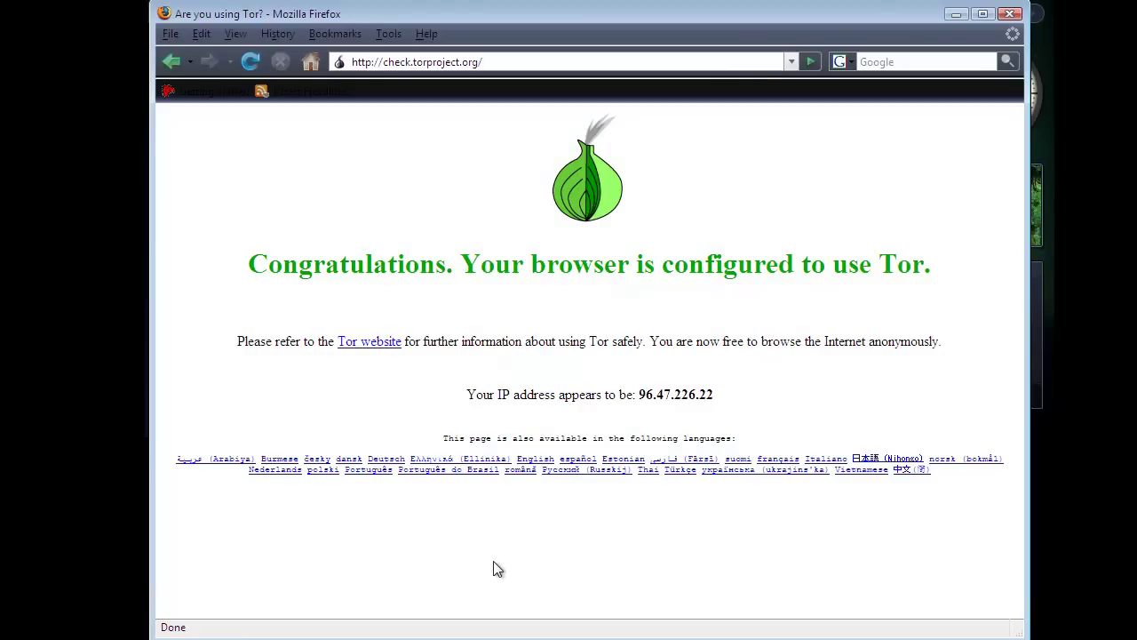
Highlight the reported IP address 96.47.226.22 on Firefox's Tor check page.
drag(471, 391, 737, 394)
click(737, 394)
Close Firefox and the Network and Sharing Center, then browse Start's full program list.
click(1010, 13)
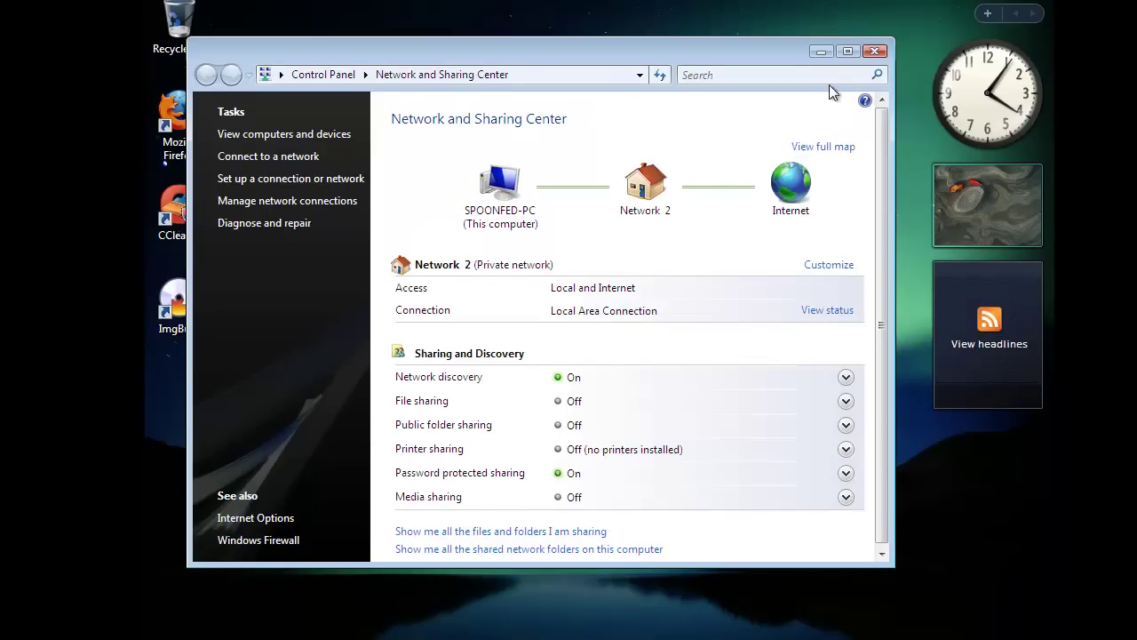
key(alt+F4)
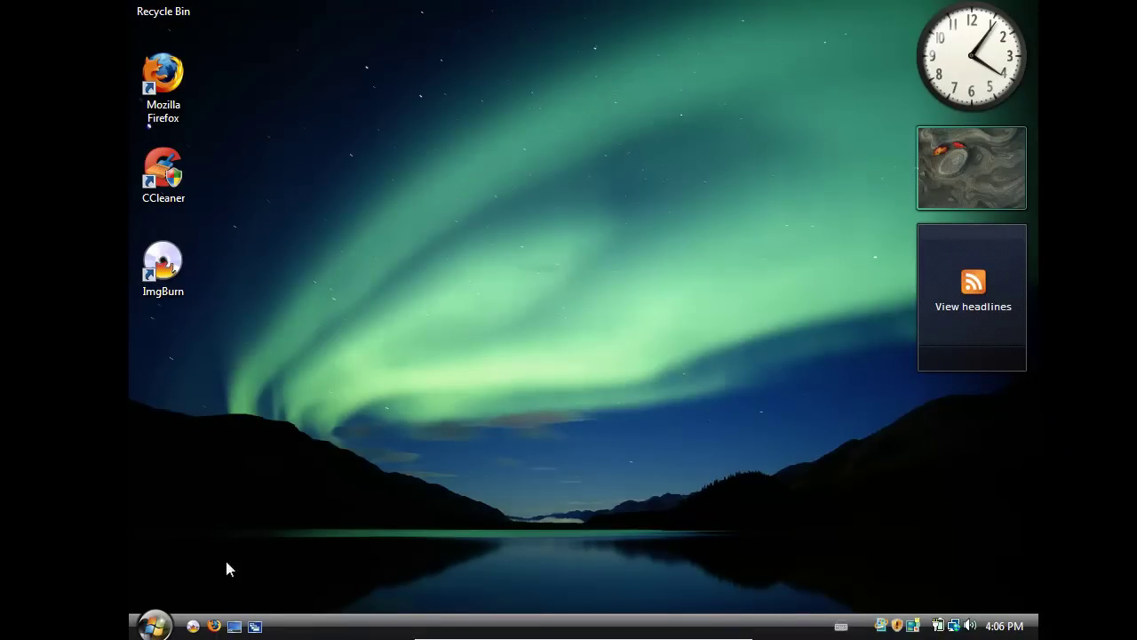
click(154, 625)
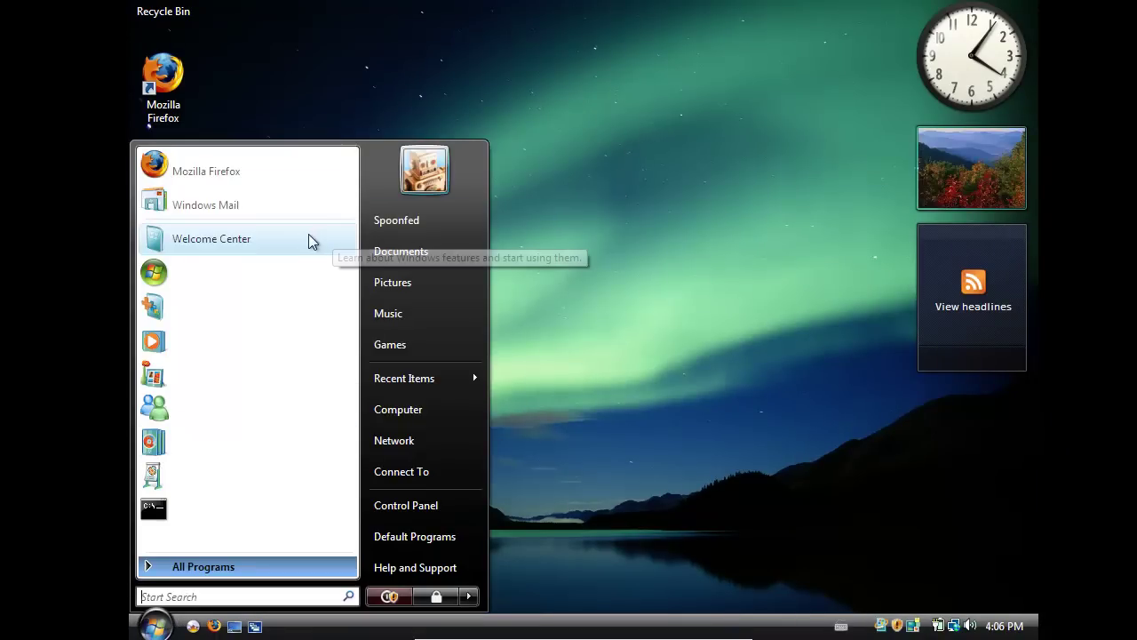
click(218, 573)
scroll(264, 425, down, 3)
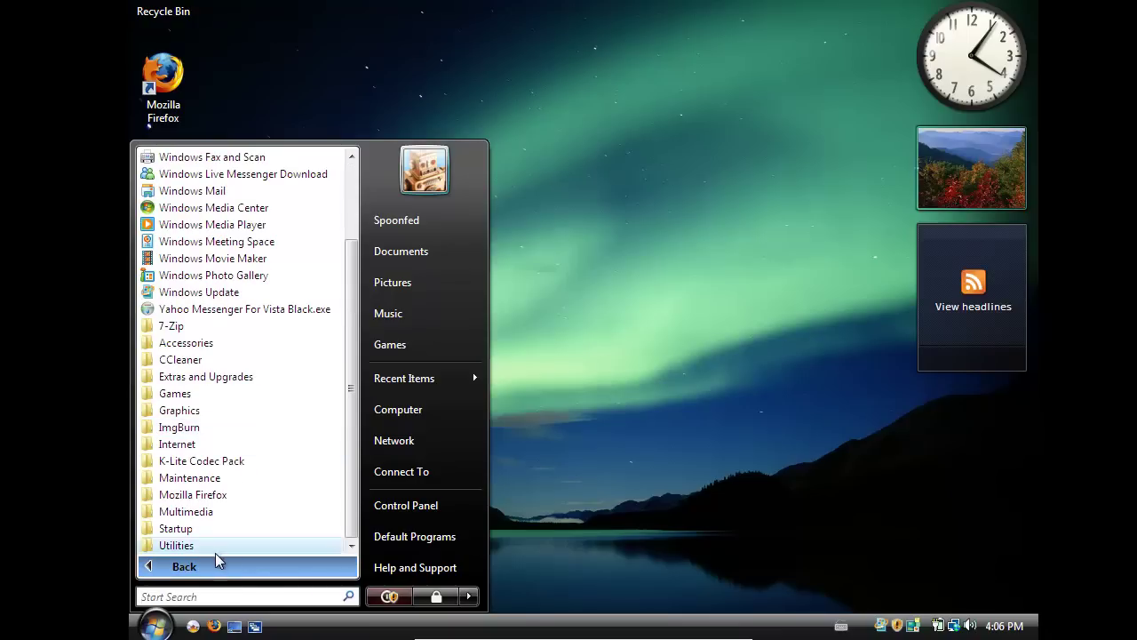
Run msinfo32 from Start Search to review System Information, then close it.
click(173, 593)
text(msinfo32)
key(Return)
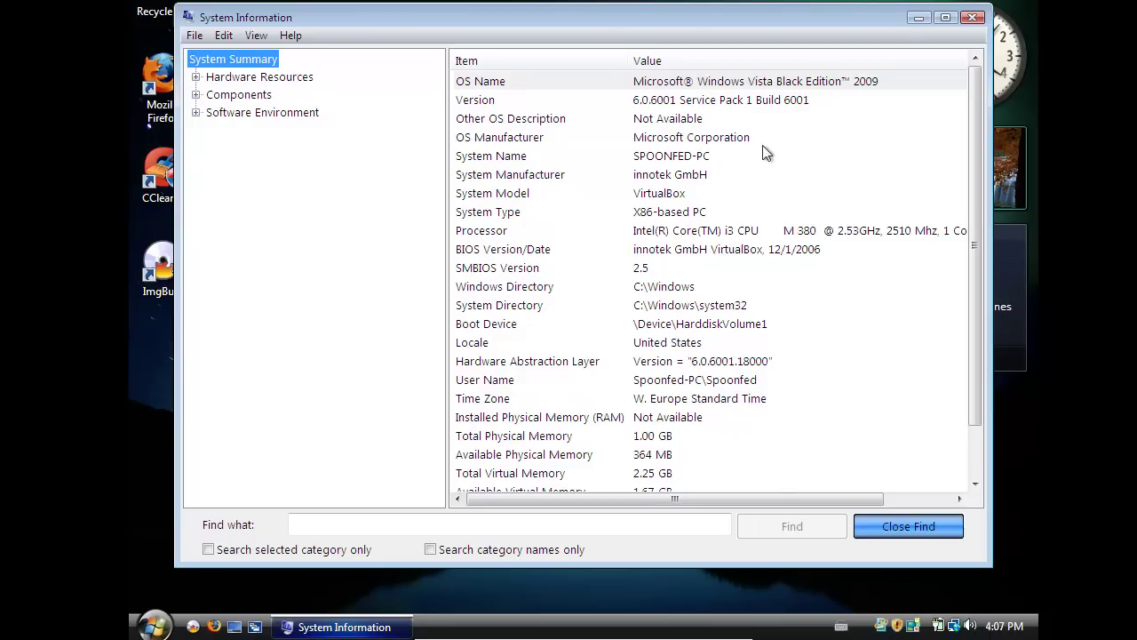
click(973, 17)
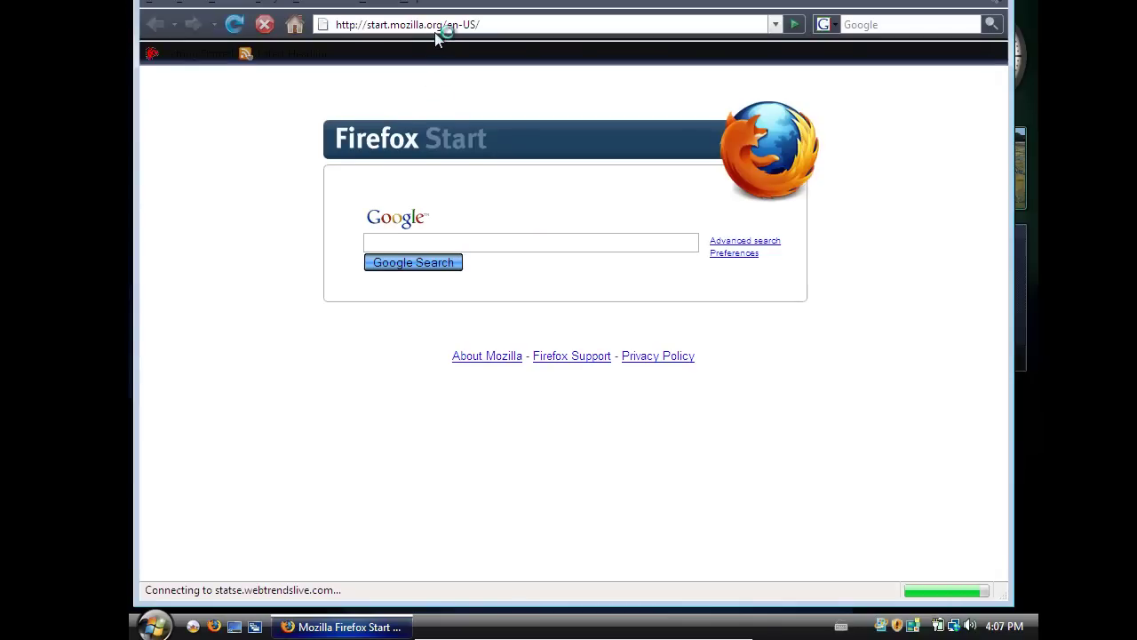
Load check.torproject.org in Firefox and highlight the reported IP 96.47.226.22.
click(435, 30)
text(check)
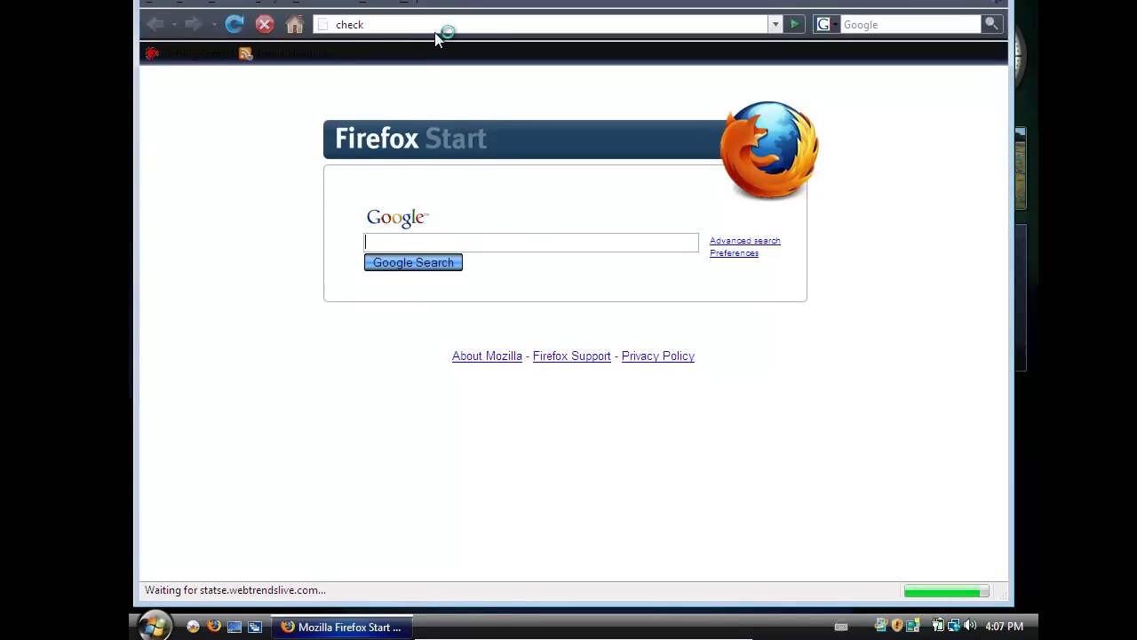
text(.yor)
click(460, 36)
click(465, 20)
text(.torproject.org)
key(Return)
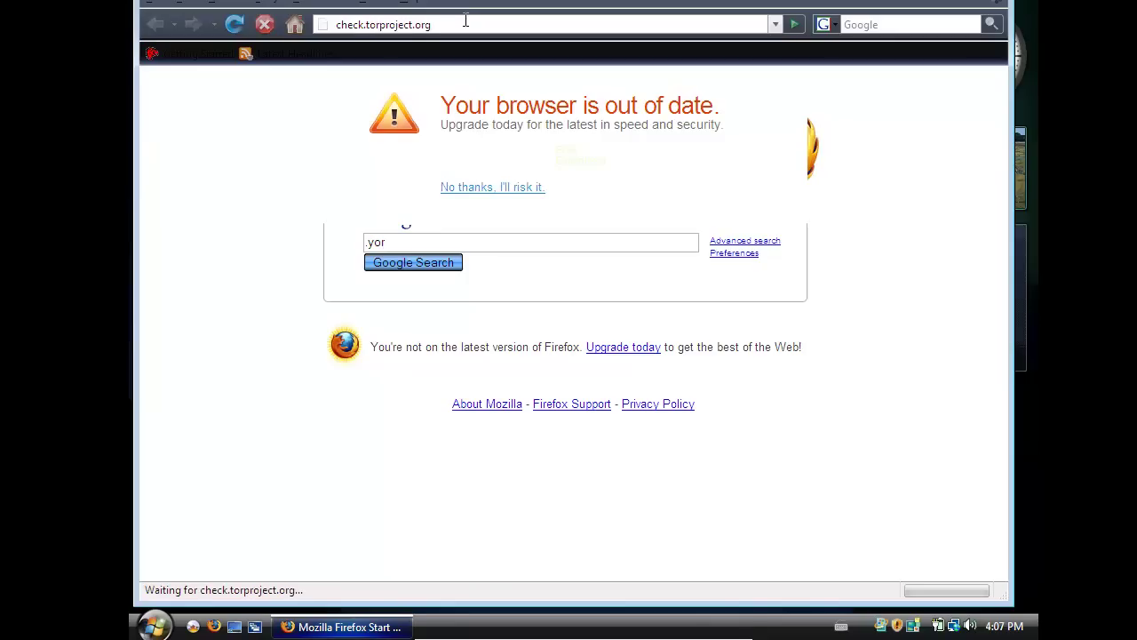
drag(603, 357, 720, 364)
click(720, 364)
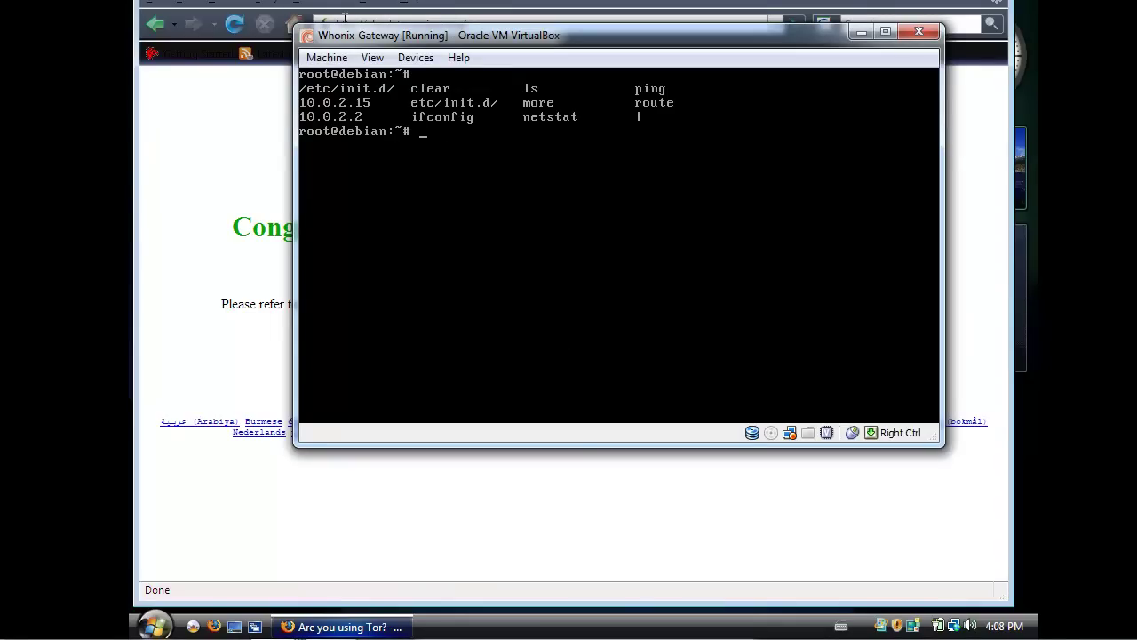
Run ifconfig, ifconfig eth1 and ifconfig eth0 in the Whonix-Gateway console.
text(ifconfig)
key(Return)
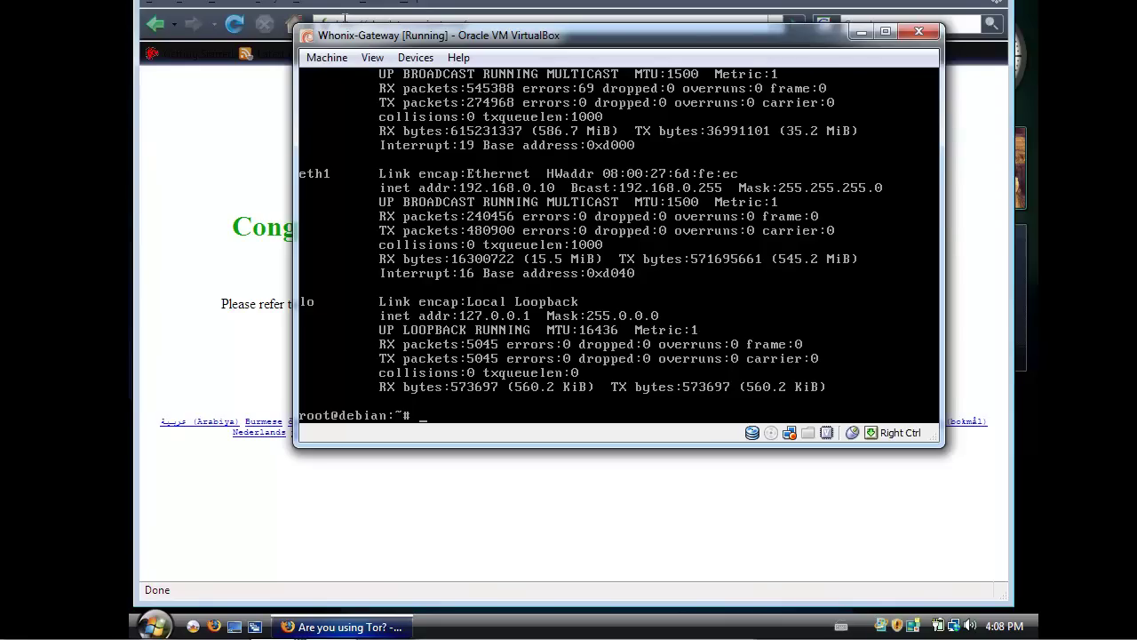
text(ifconfig eth1)
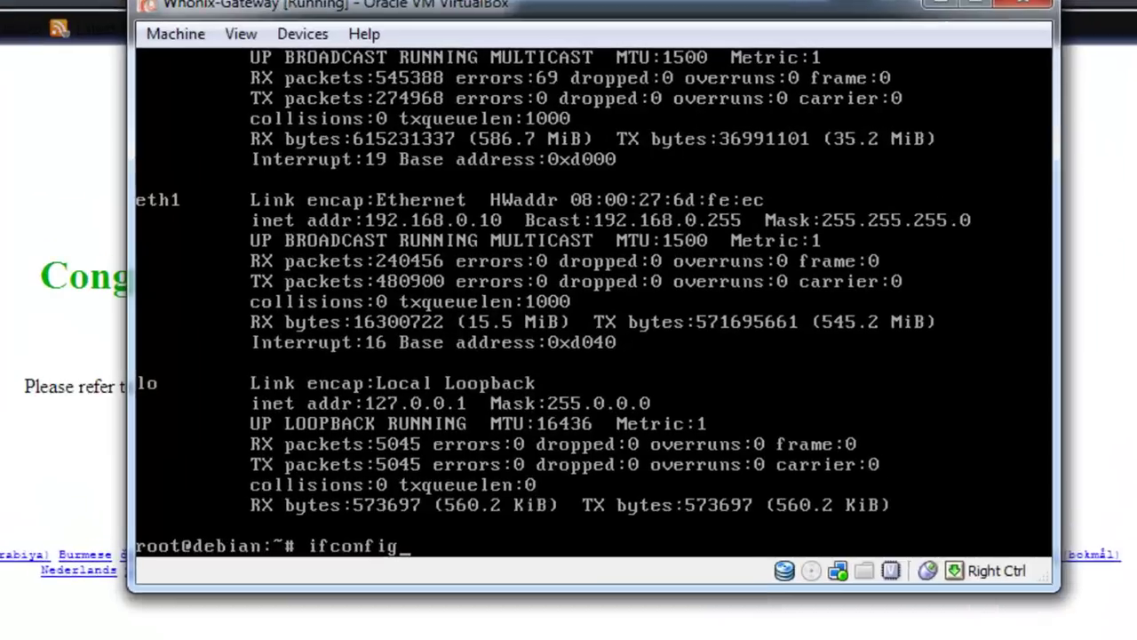
key(Return)
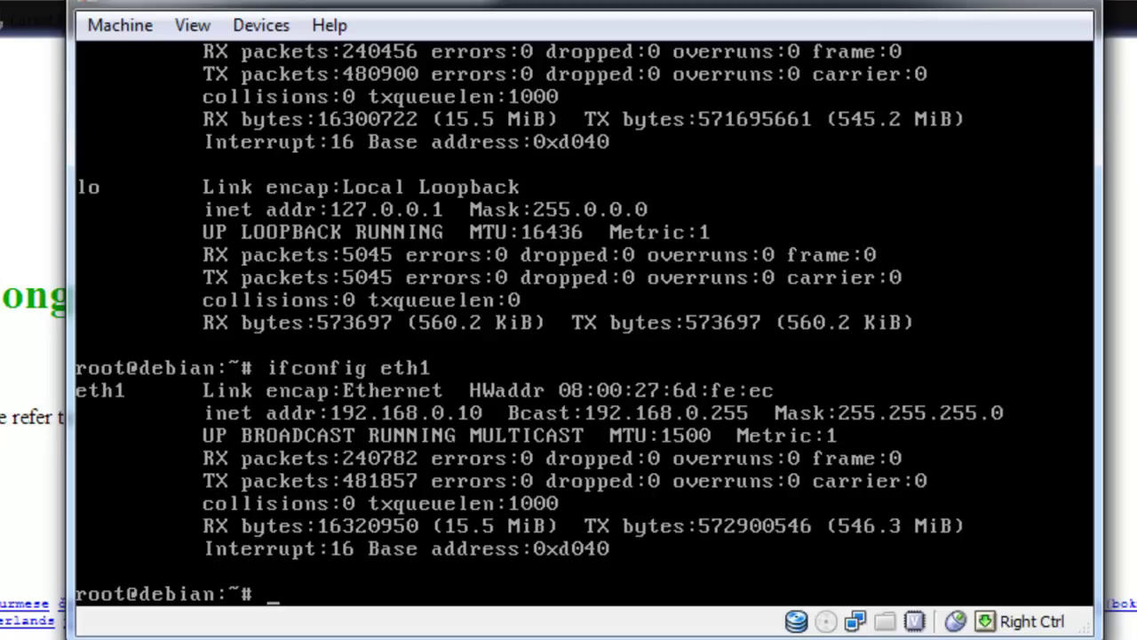
text(ifconfig eth0)
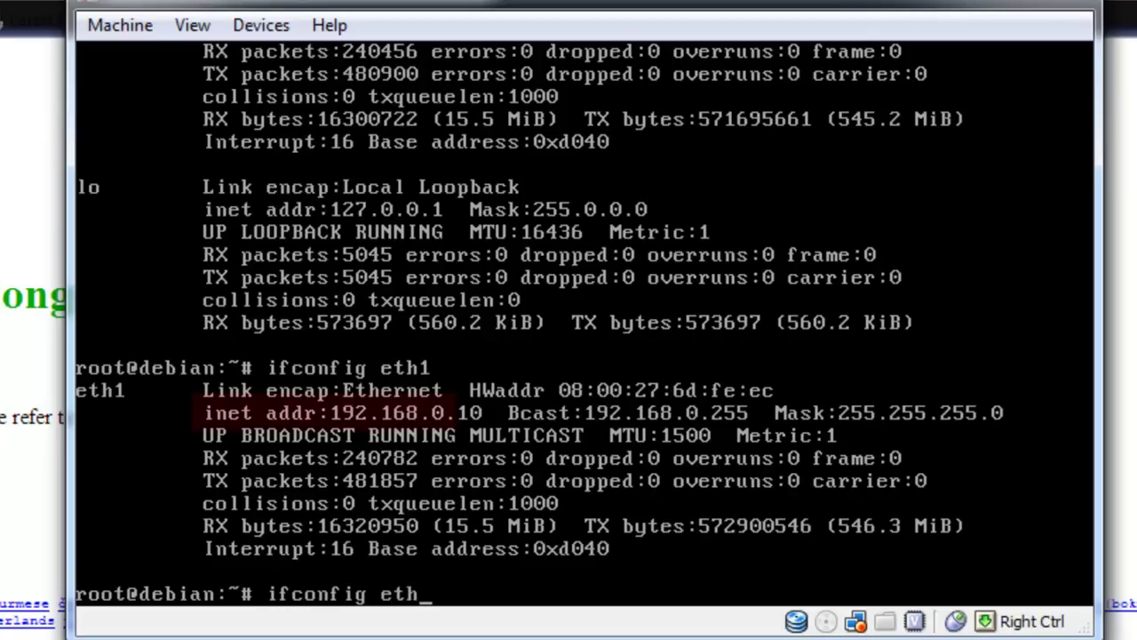
key(Return)
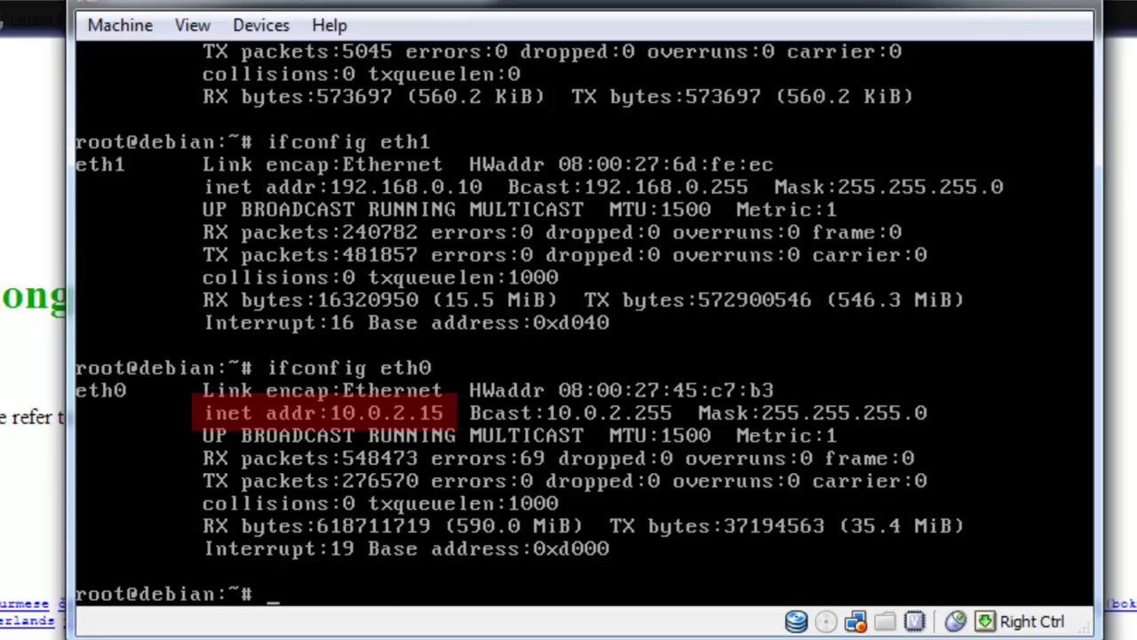
Type, then erase, a note of IP 192.168.0.14, default gateway 192.168.0.10 and DNS.
text(192.)
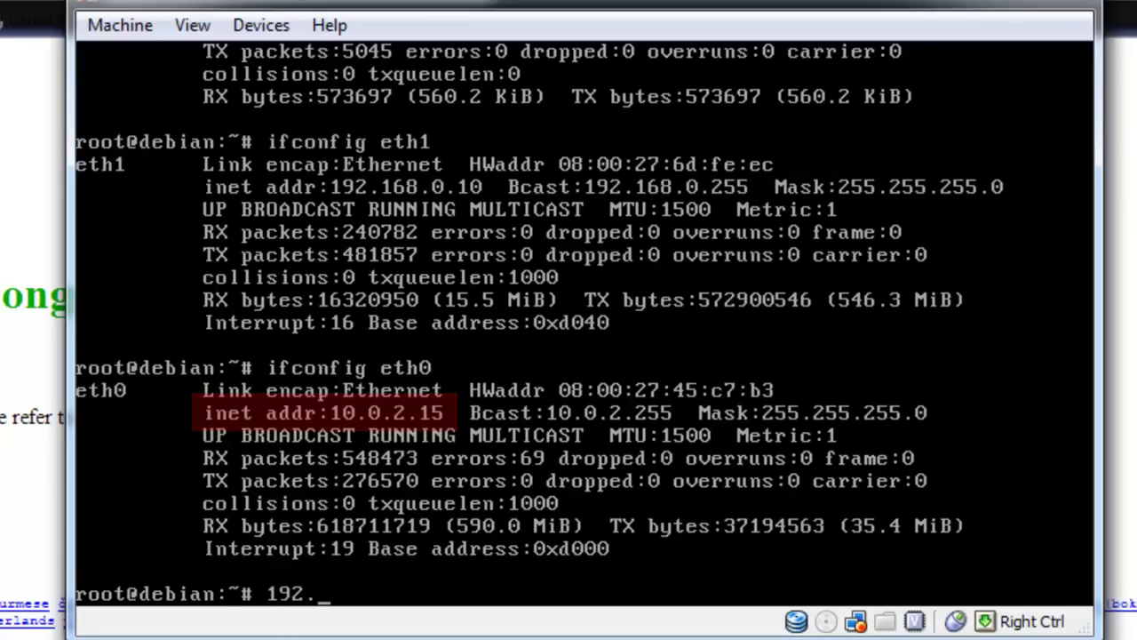
text(168.0.10)
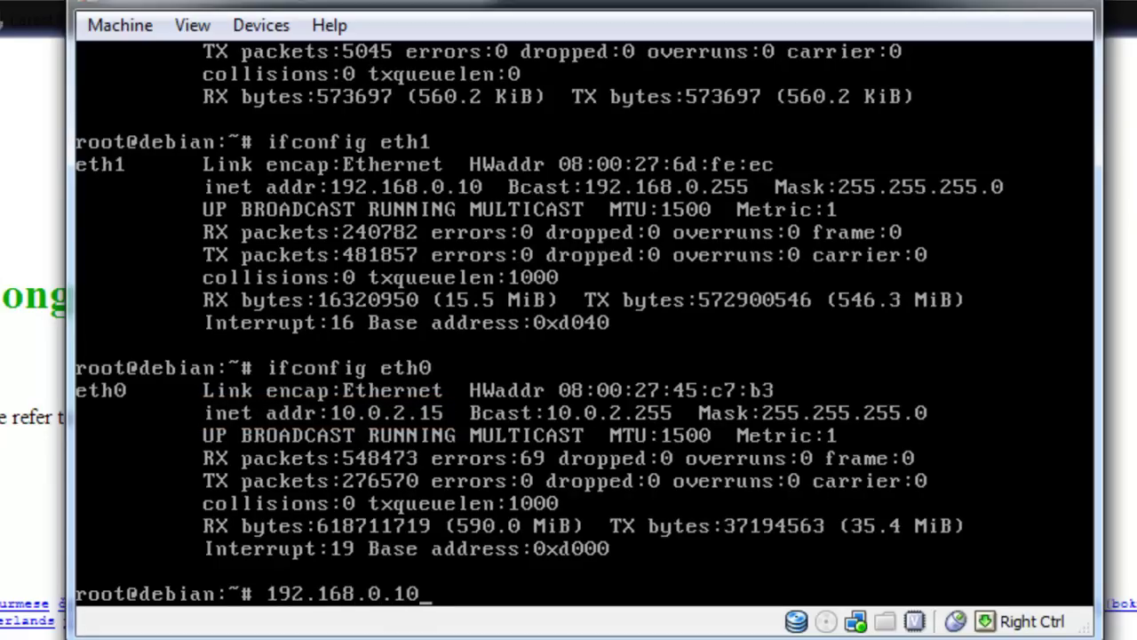
text(:9100)
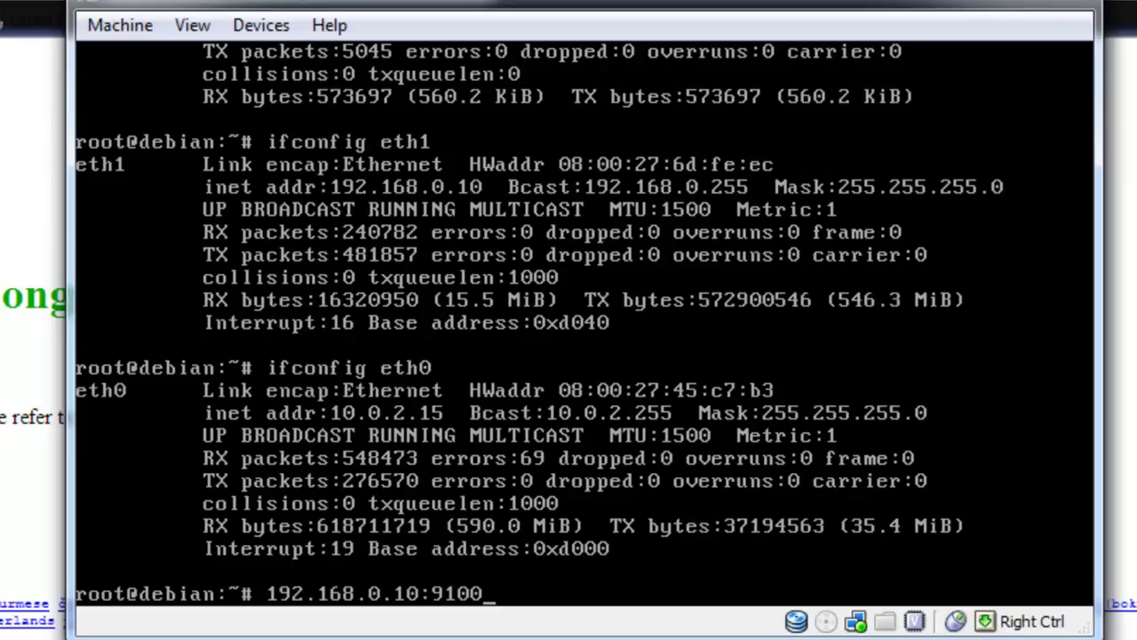
key(BackSpace)
key(BackSpace)
key(BackSpace)
key(BackSpace)
key(BackSpace)
key(BackSpace)
key(BackSpace)
key(BackSpace)
key(BackSpace)
key(BackSpace)
key(BackSpace)
key(BackSpace)
key(BackSpace)
key(BackSpace)
key(BackSpace)
key(BackSpace)
key(BackSpace)
text(IP )
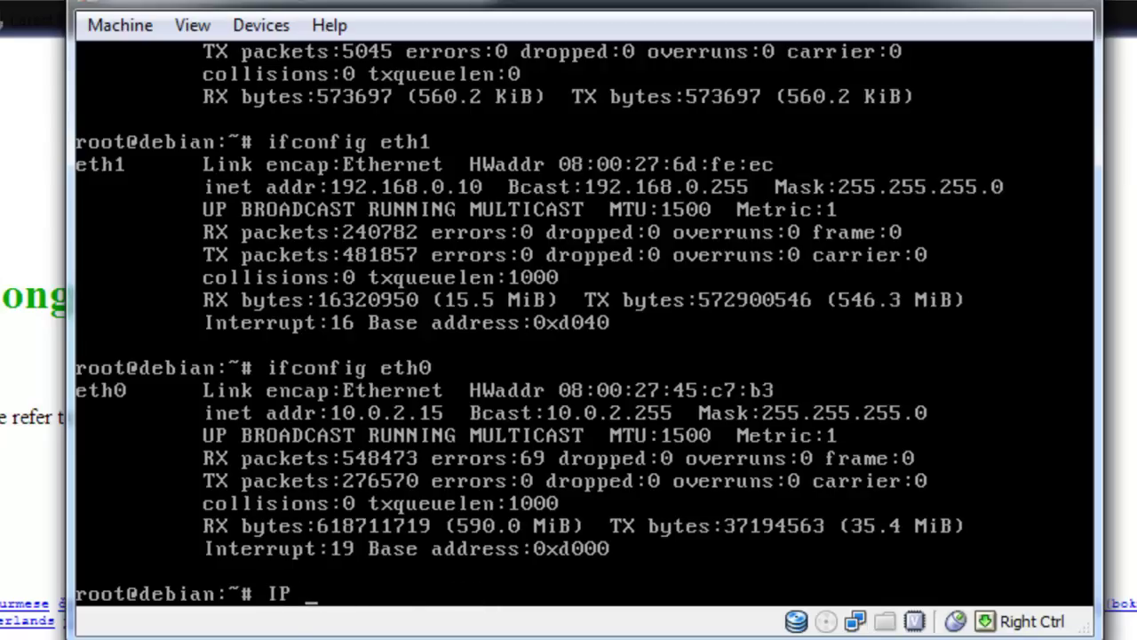
text(adress; 192.168.0)
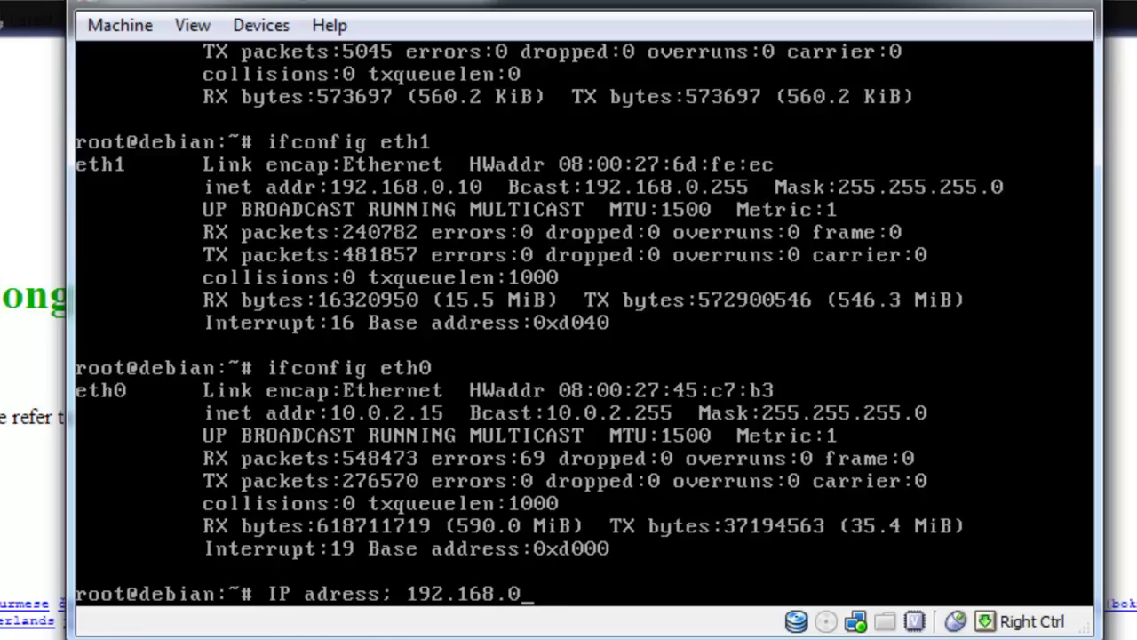
text(.14 ; Default Ga)
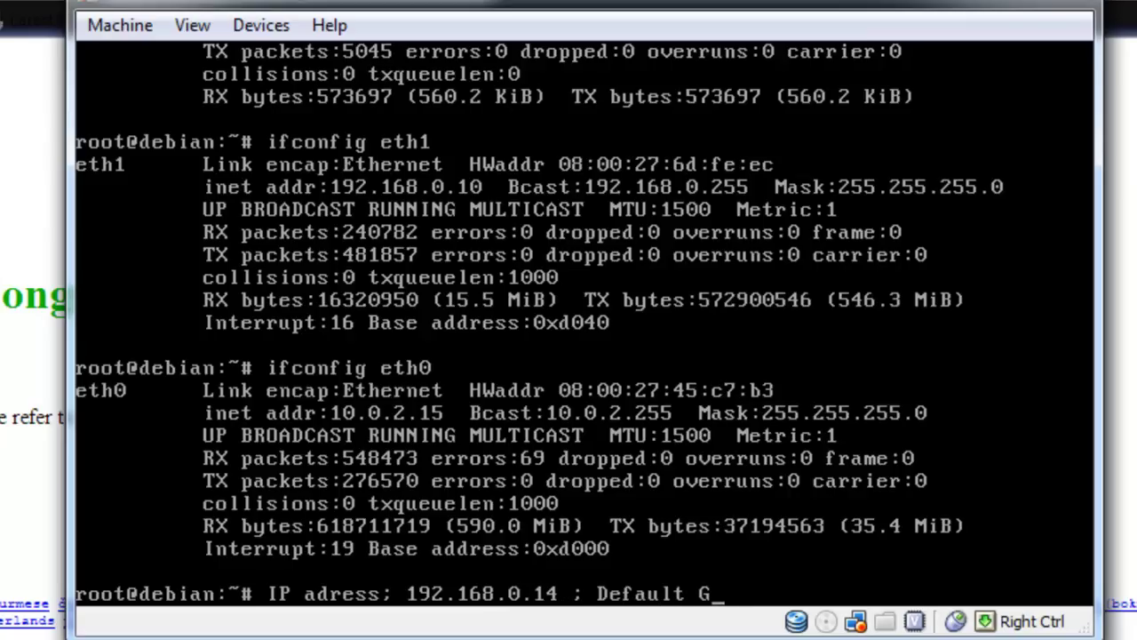
key(BackSpace)
text(W)
text(;)
text( 192.168.0.)
text(010)
key(BackSpace)
key(BackSpace)
key(BackSpace)
text(10)
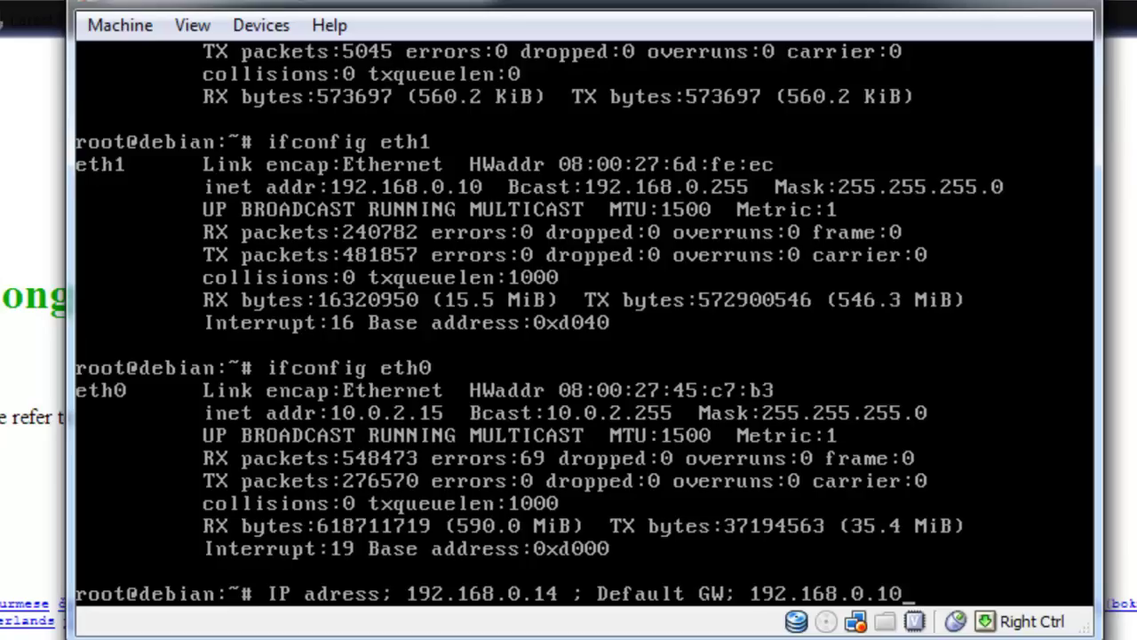
text( and DNS)
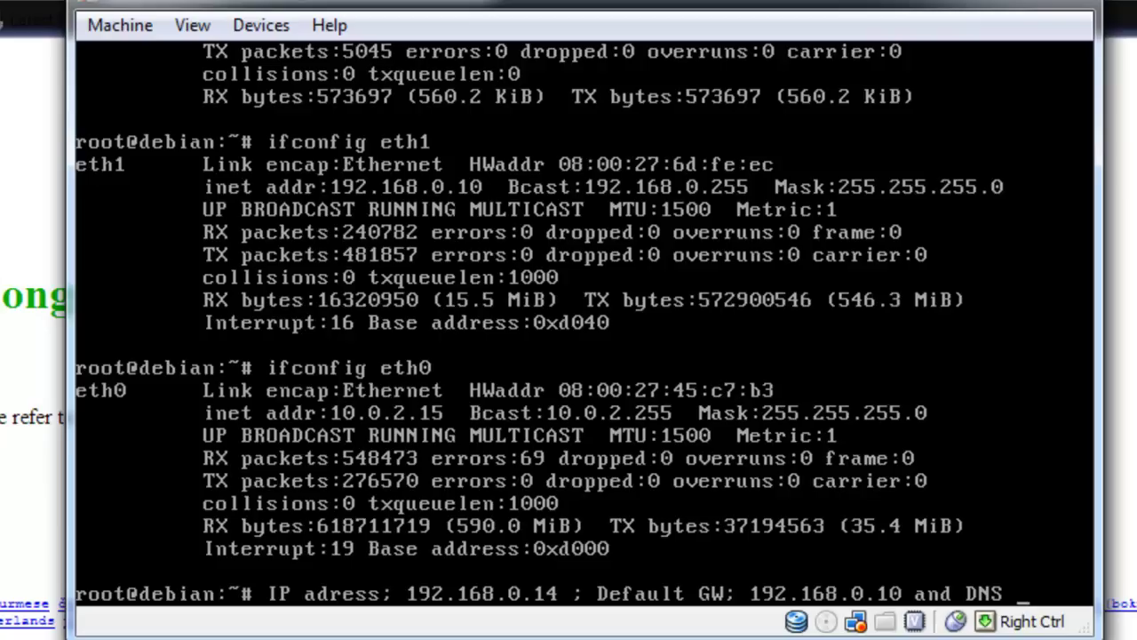
key(BackSpace)
key(BackSpace)
key(BackSpace)
key(BackSpace)
key(BackSpace)
key(BackSpace)
key(BackSpace)
key(BackSpace)
key(BackSpace)
key(BackSpace)
key(BackSpace)
key(BackSpace)
key(BackSpace)
key(BackSpace)
key(BackSpace)
key(BackSpace)
key(BackSpace)
key(BackSpace)
key(BackSpace)
key(BackSpace)
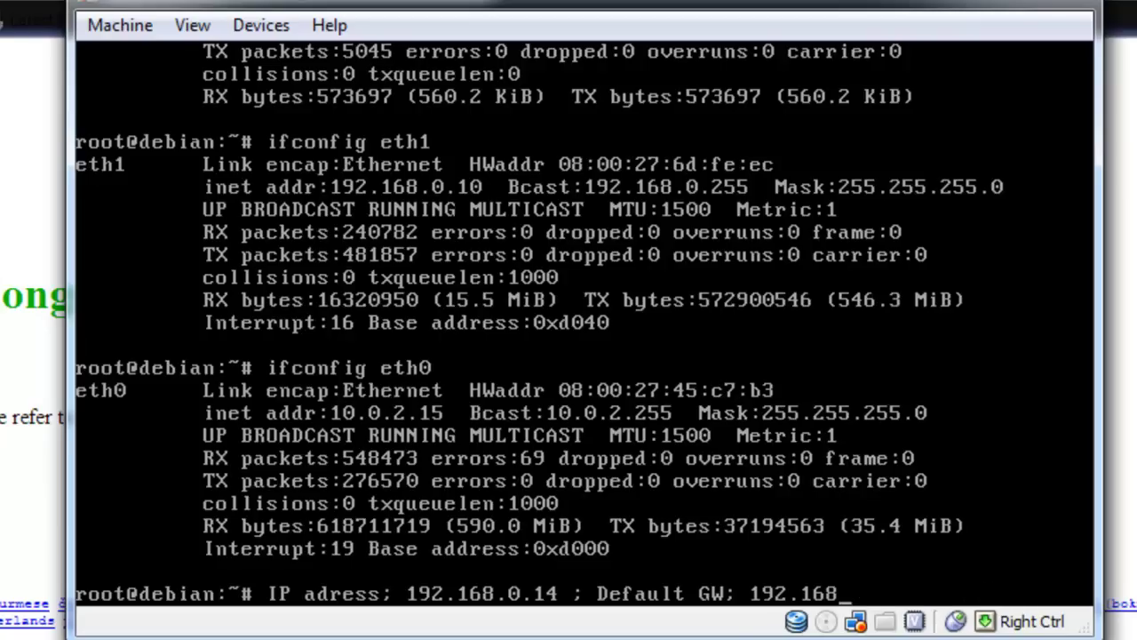
key(BackSpace)
key(BackSpace)
key(BackSpace)
key(BackSpace)
key(BackSpace)
key(BackSpace)
key(BackSpace)
key(BackSpace)
key(BackSpace)
key(BackSpace)
key(BackSpace)
key(BackSpace)
key(BackSpace)
key(BackSpace)
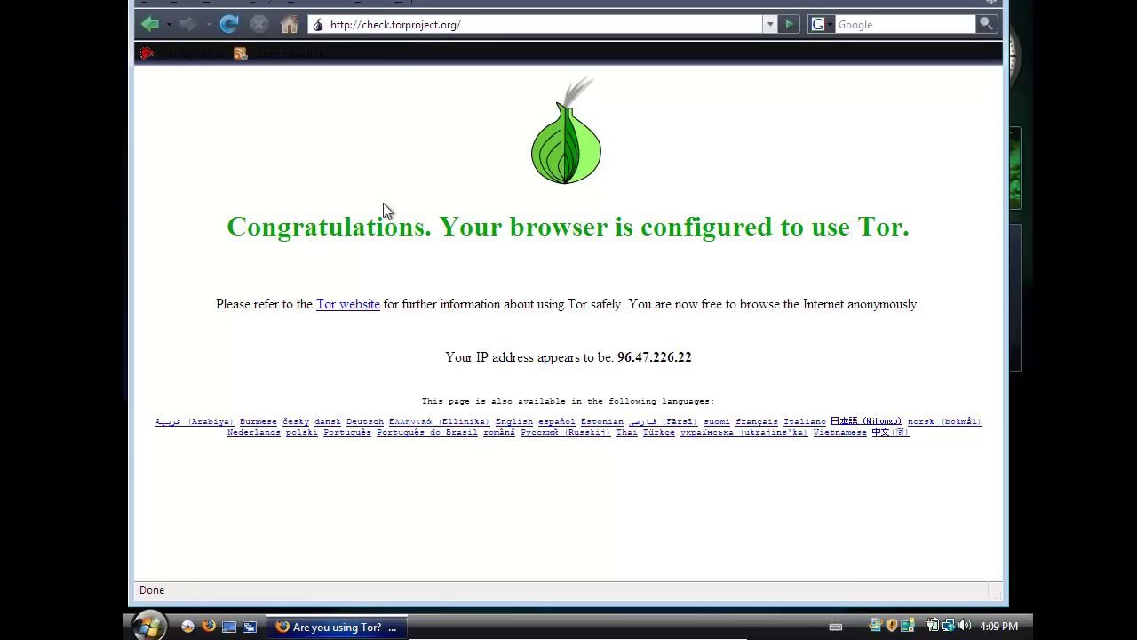
click(366, 3)
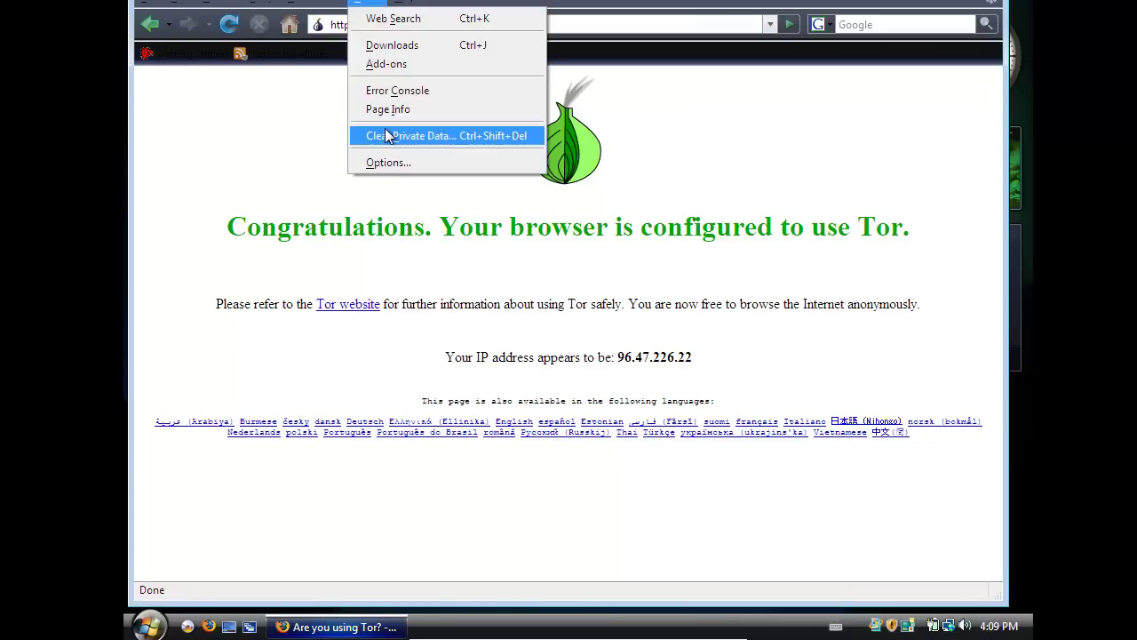
click(438, 164)
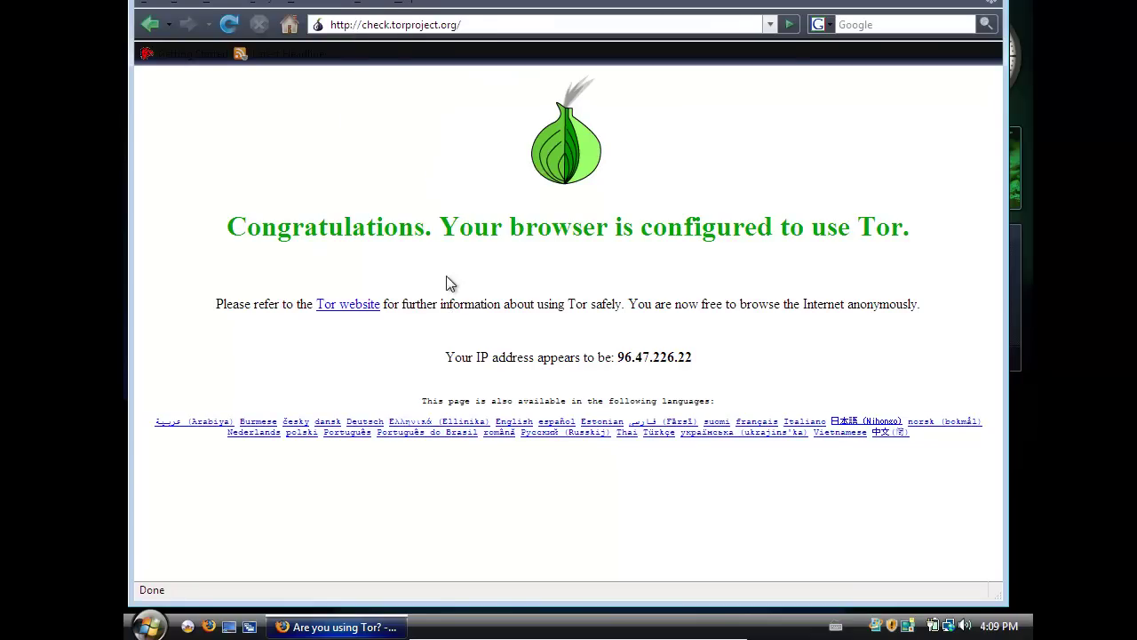
click(723, 198)
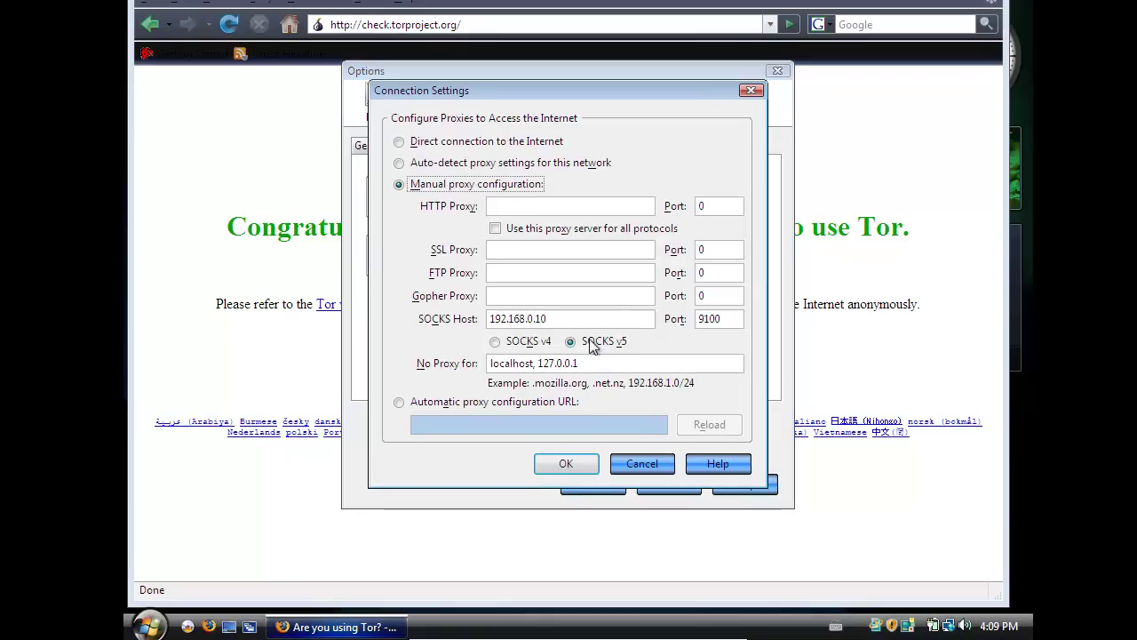
double_click(571, 315)
drag(741, 319, 676, 319)
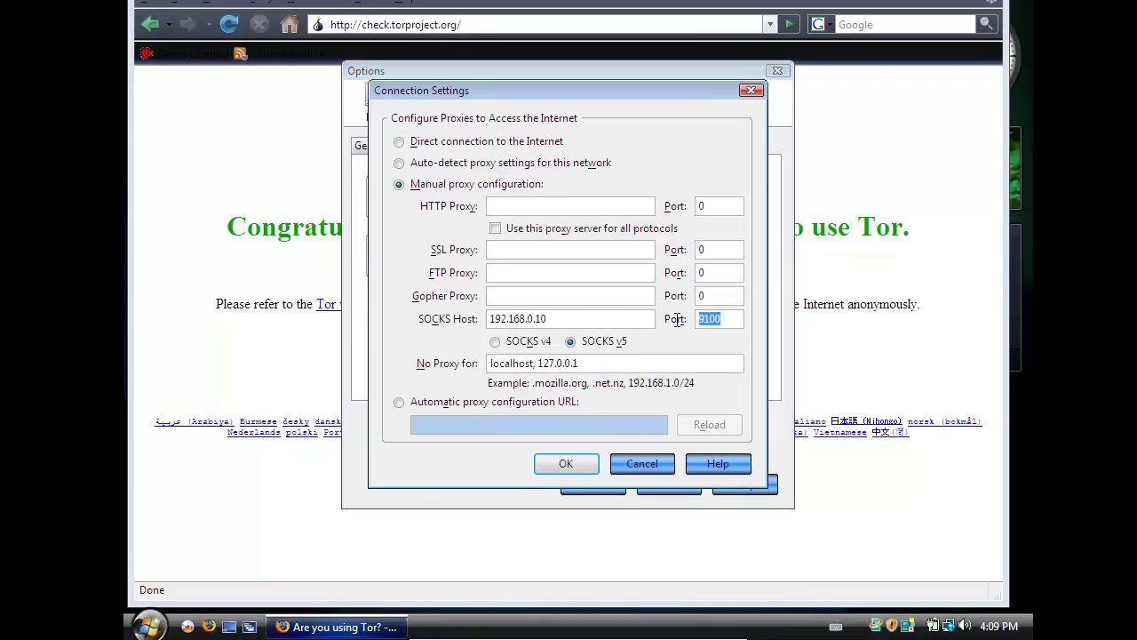
click(751, 89)
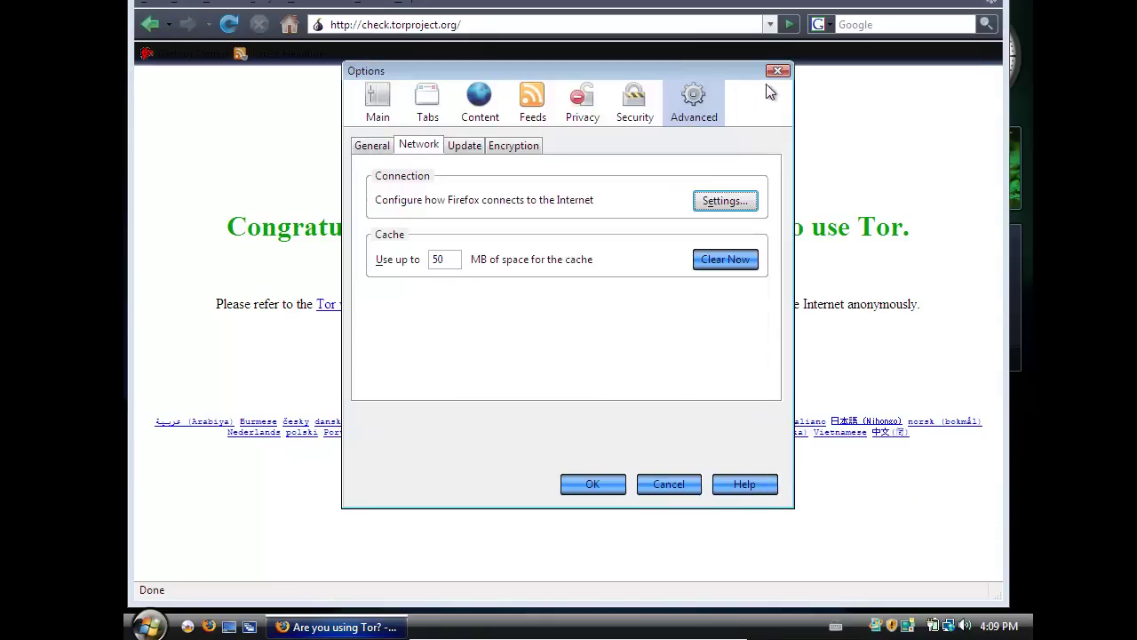
click(777, 71)
click(547, 32)
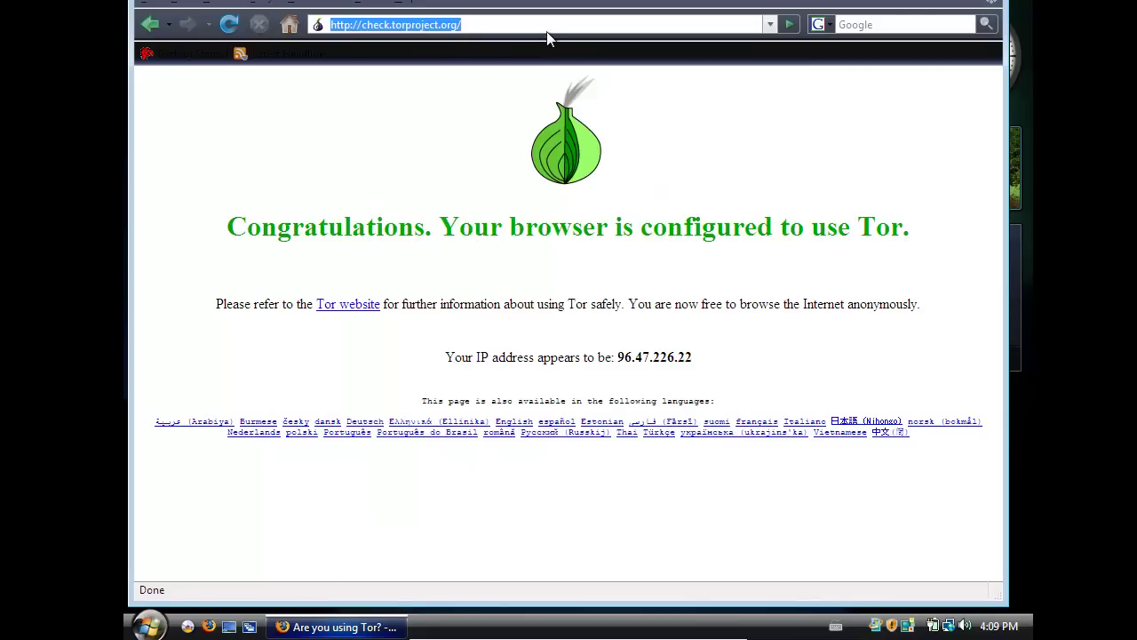
Search DuckDuckGo for whatismyip, continue past the security warning, and open the WhatIsMyIP.com result.
text(duckduckgo.com)
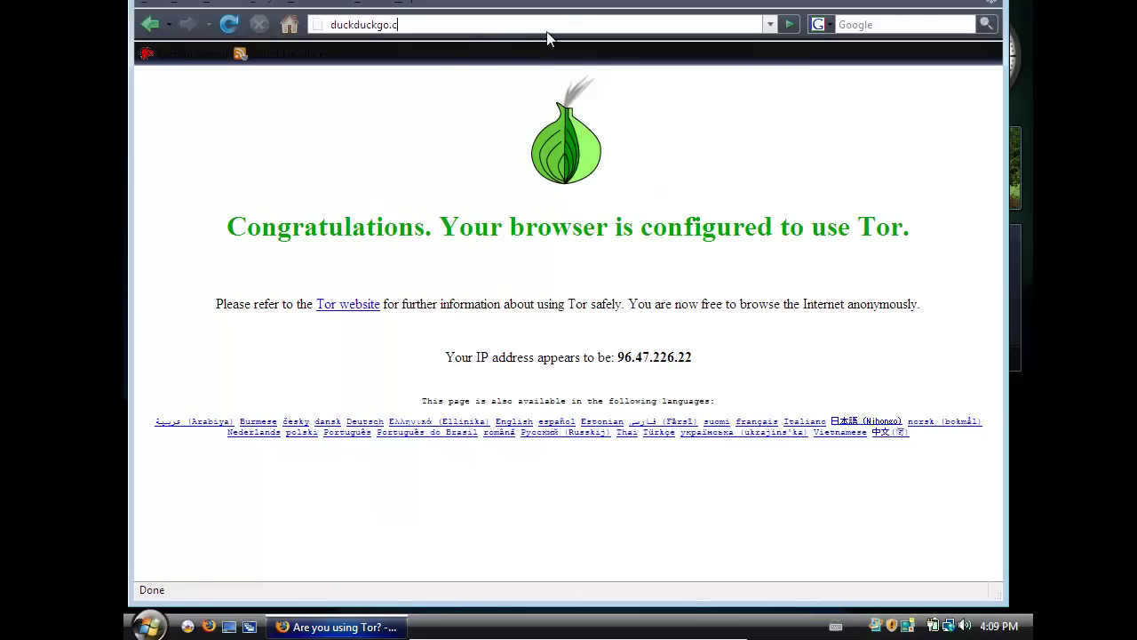
key(Return)
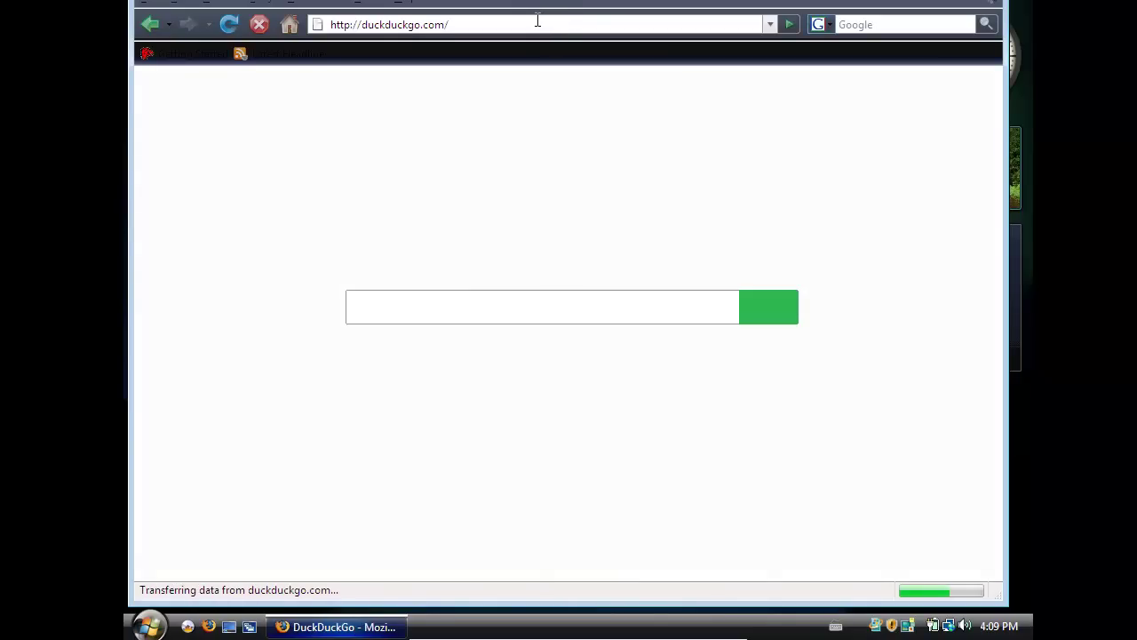
click(529, 22)
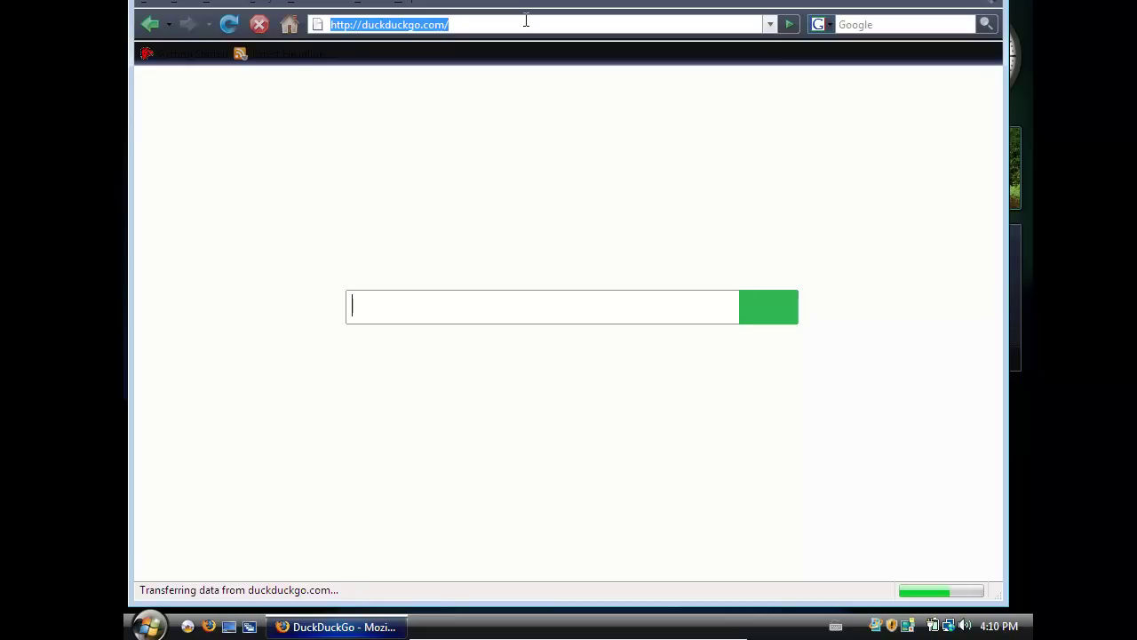
text(whatismy)
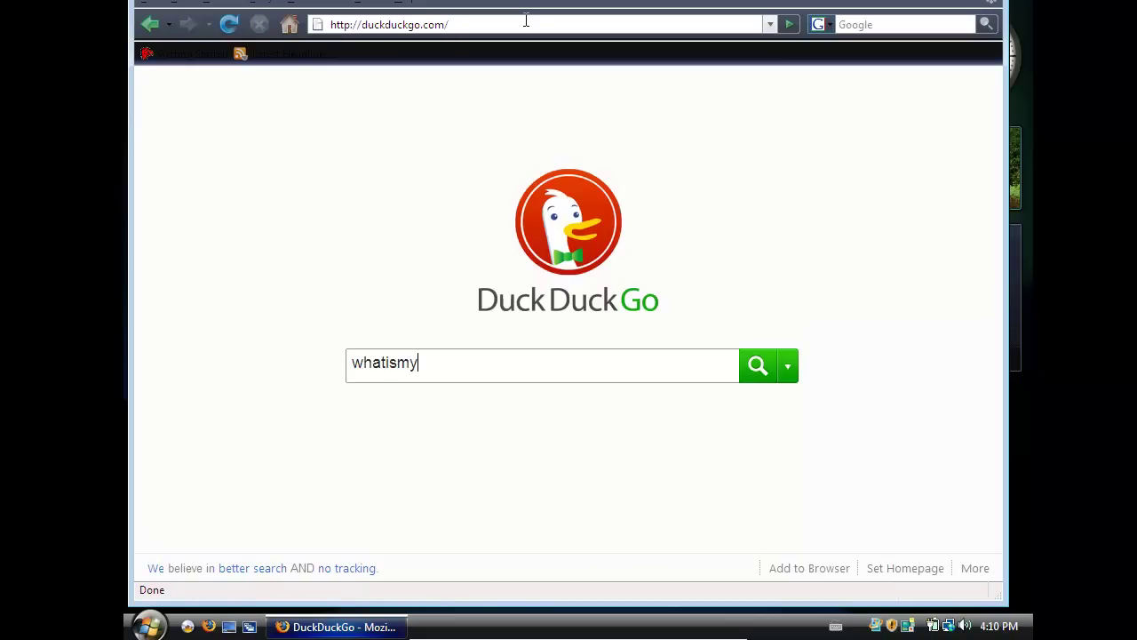
text(ip)
key(Return)
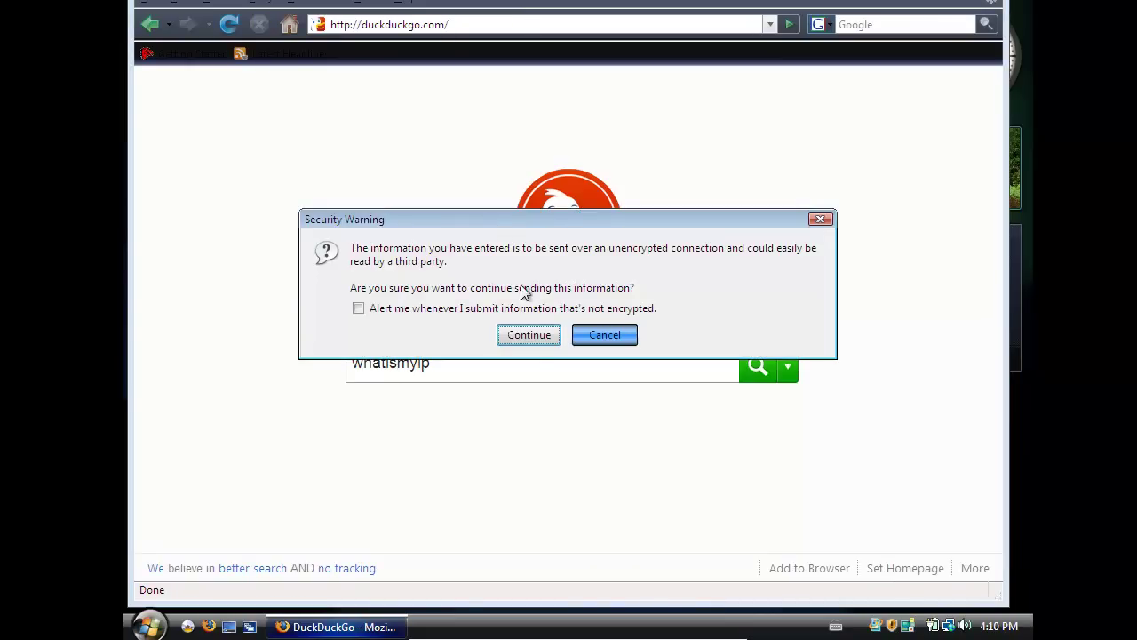
click(532, 336)
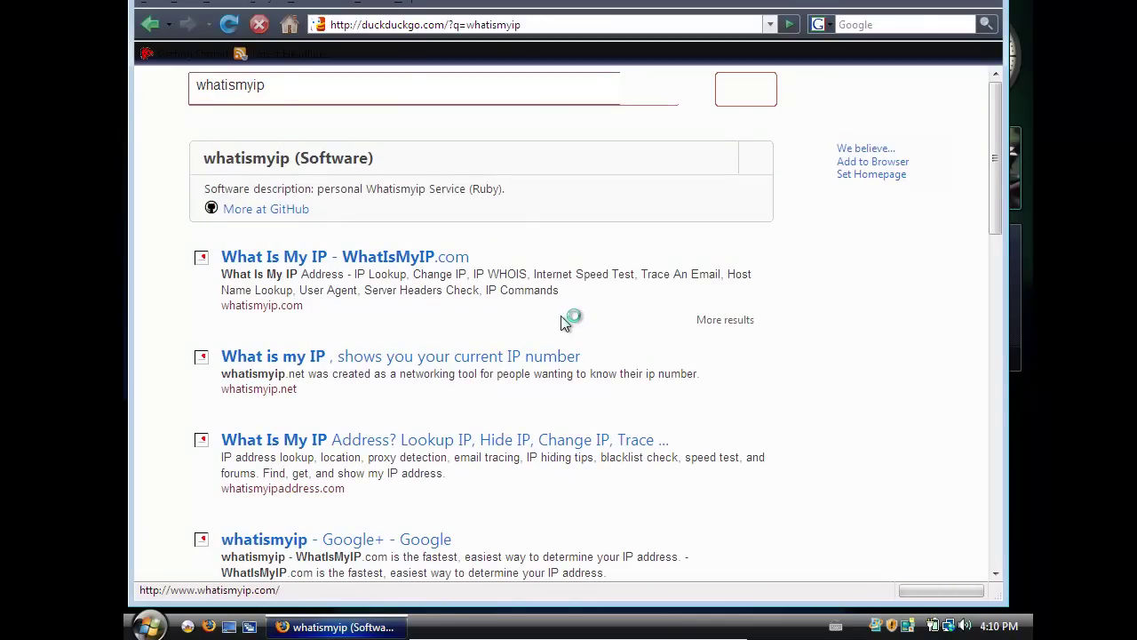
click(561, 323)
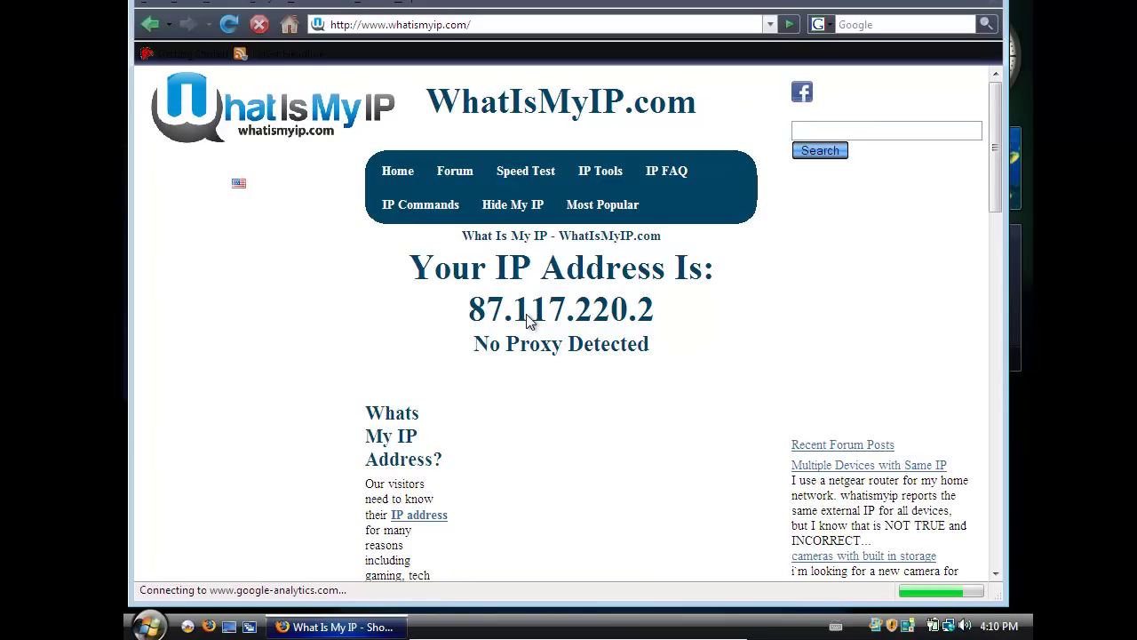
Highlight 87.117.220.2 on WhatIsMyIP.com, then reload check.torproject.org and highlight its matching IP.
drag(480, 310, 629, 310)
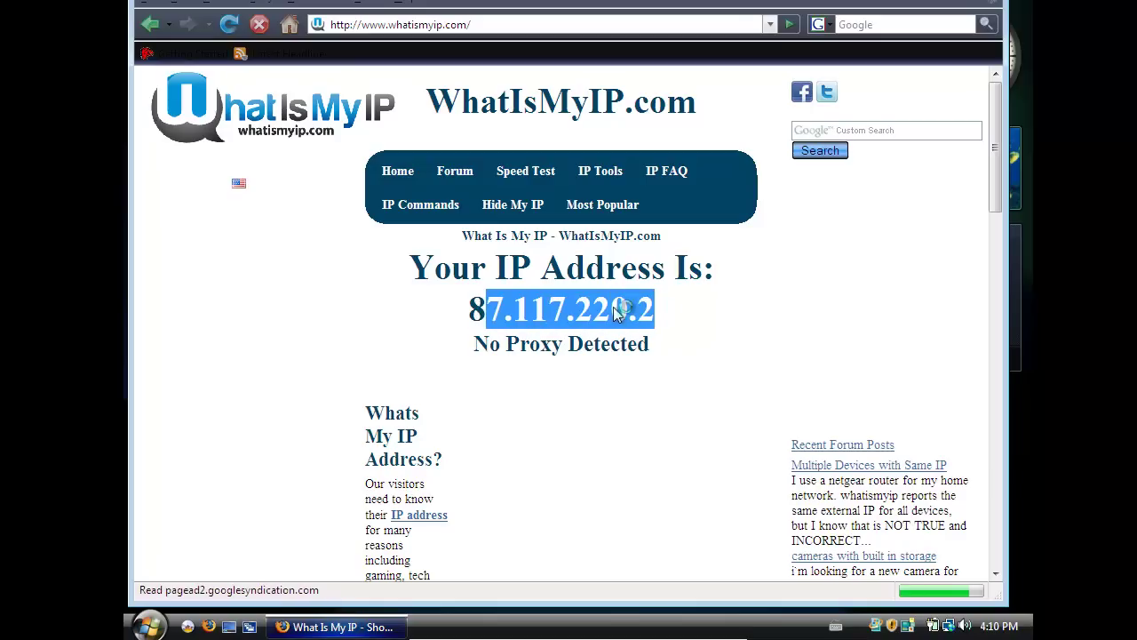
click(630, 310)
click(484, 24)
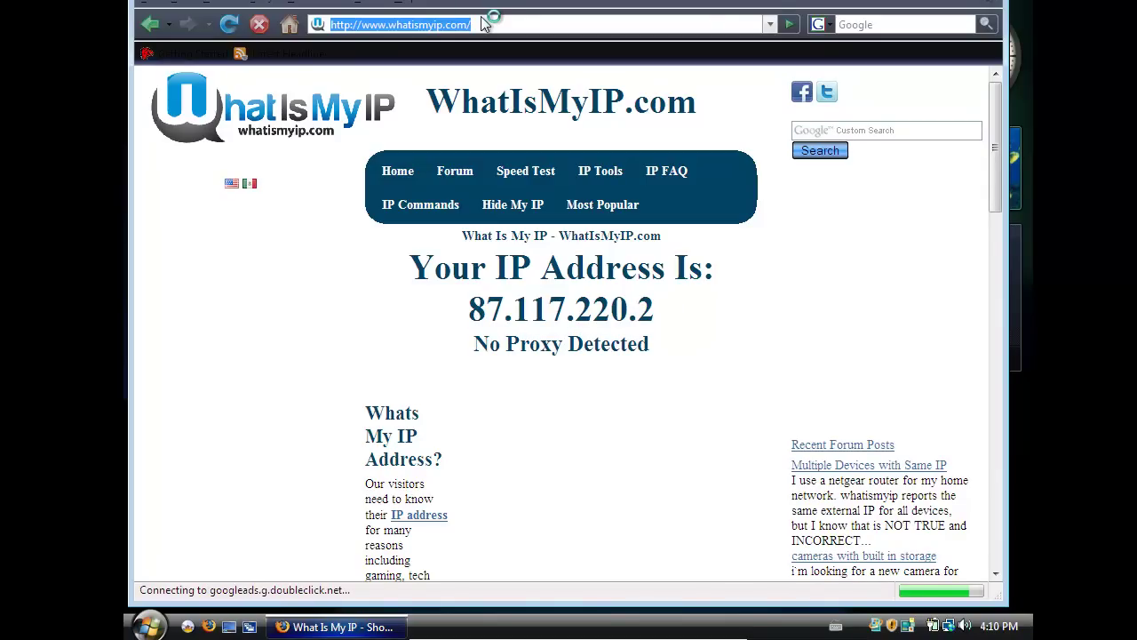
text(check)
key(Down)
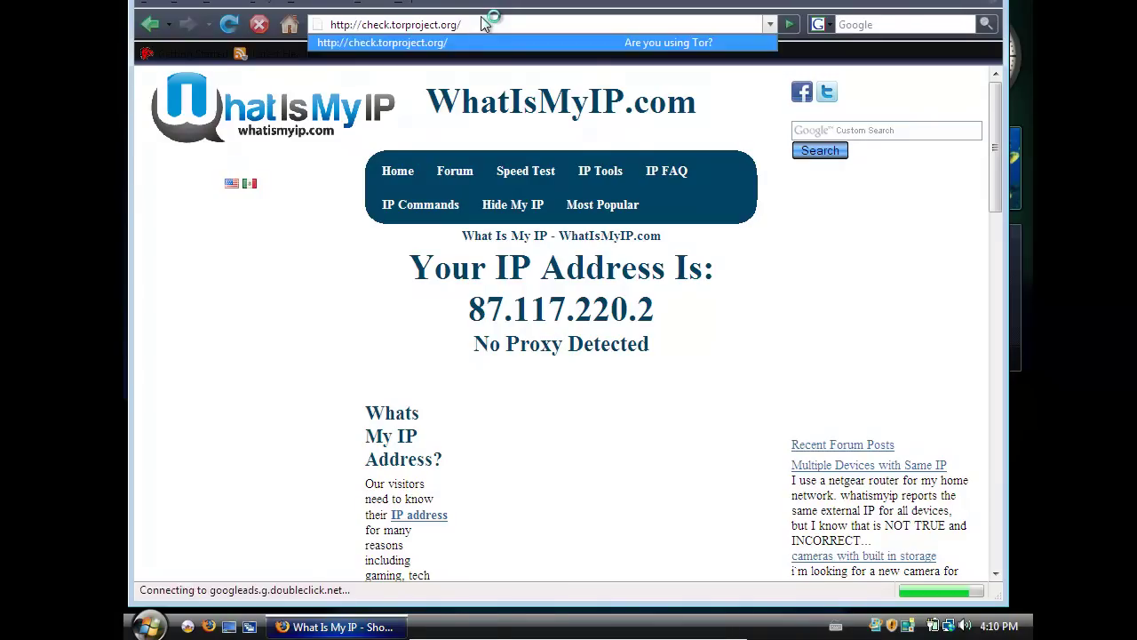
key(Return)
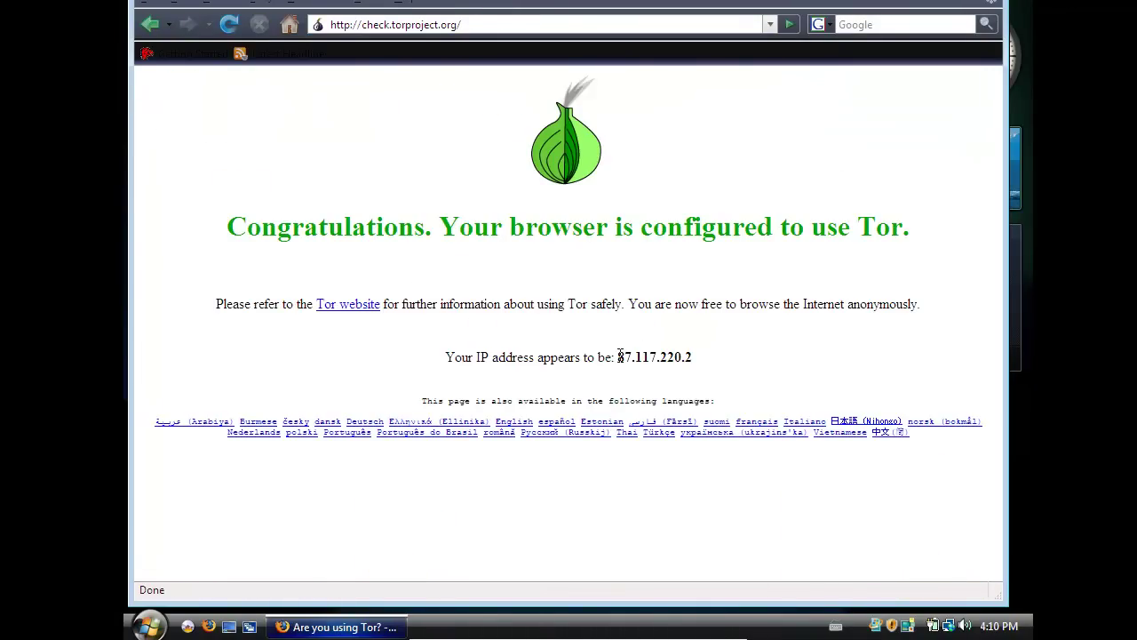
drag(618, 357, 692, 357)
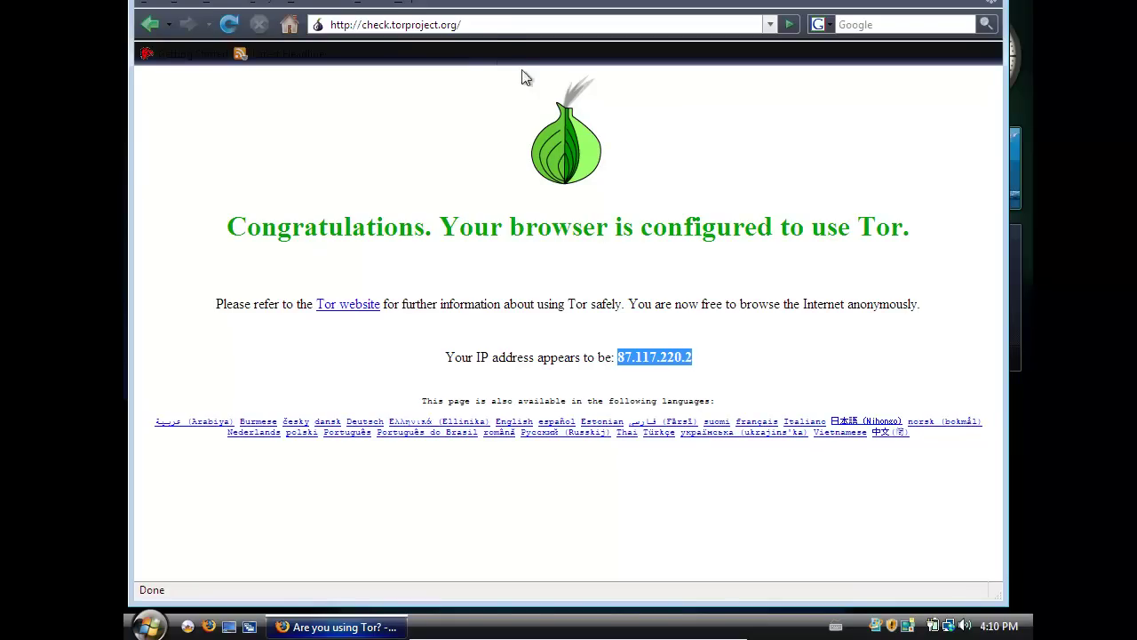
click(493, 26)
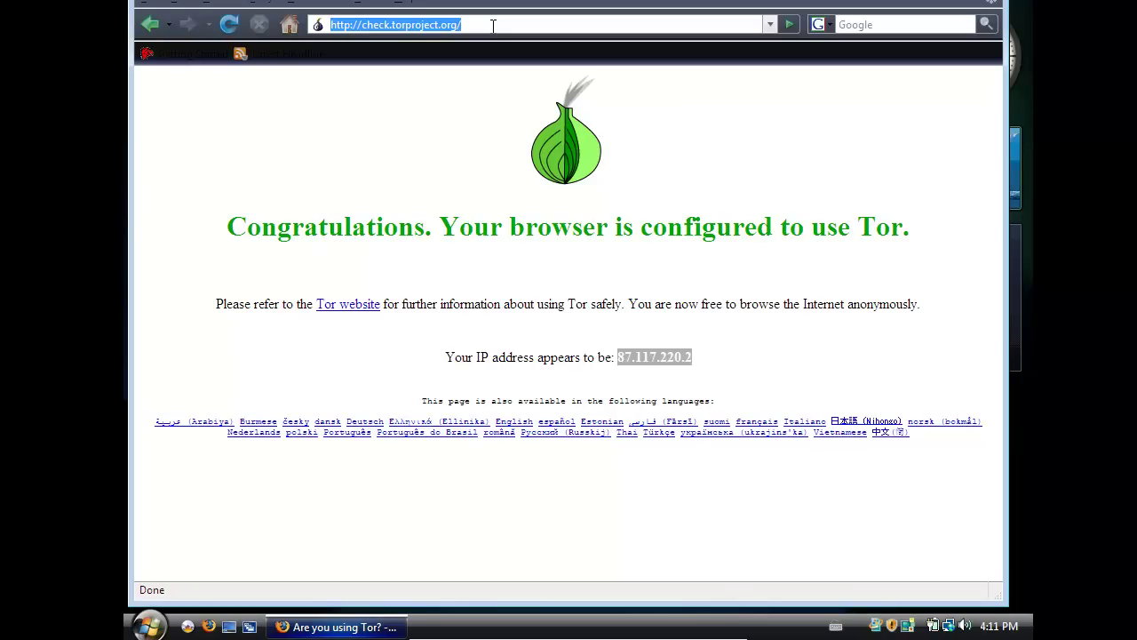
Visit google.com, then load infosniper.net to look up 87.117.220.2.
text(google.com)
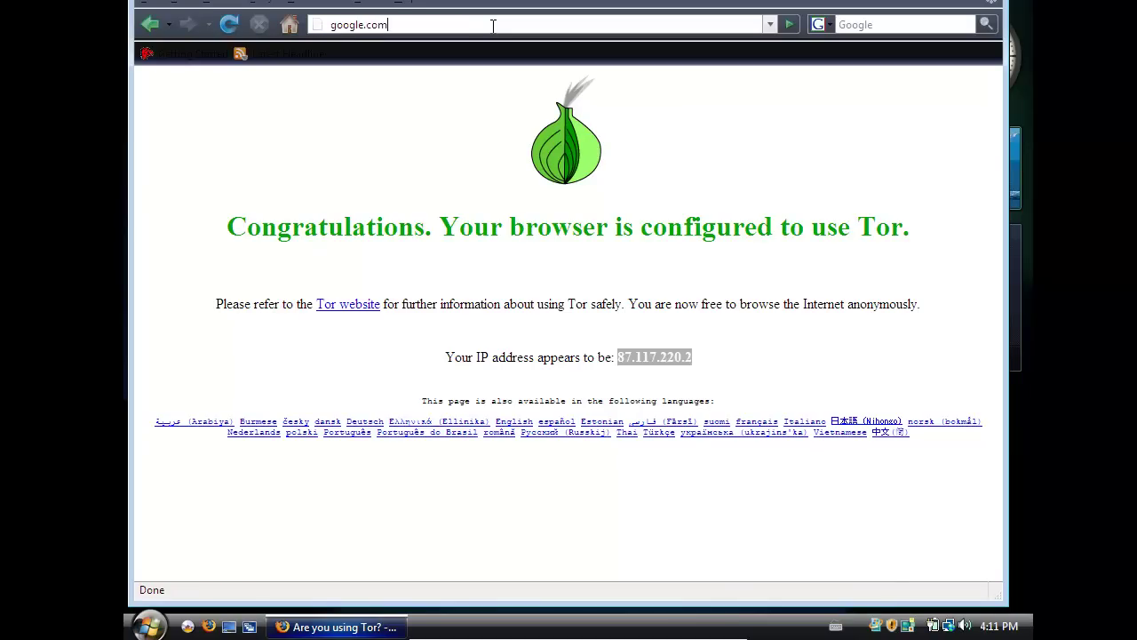
key(Return)
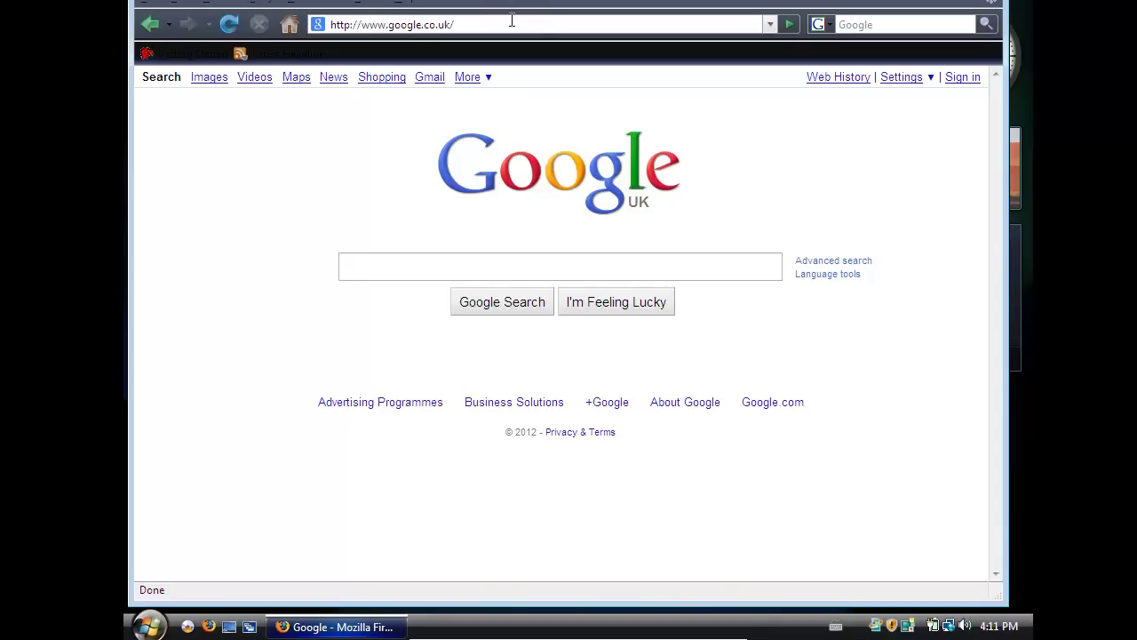
click(511, 23)
text(infosnip)
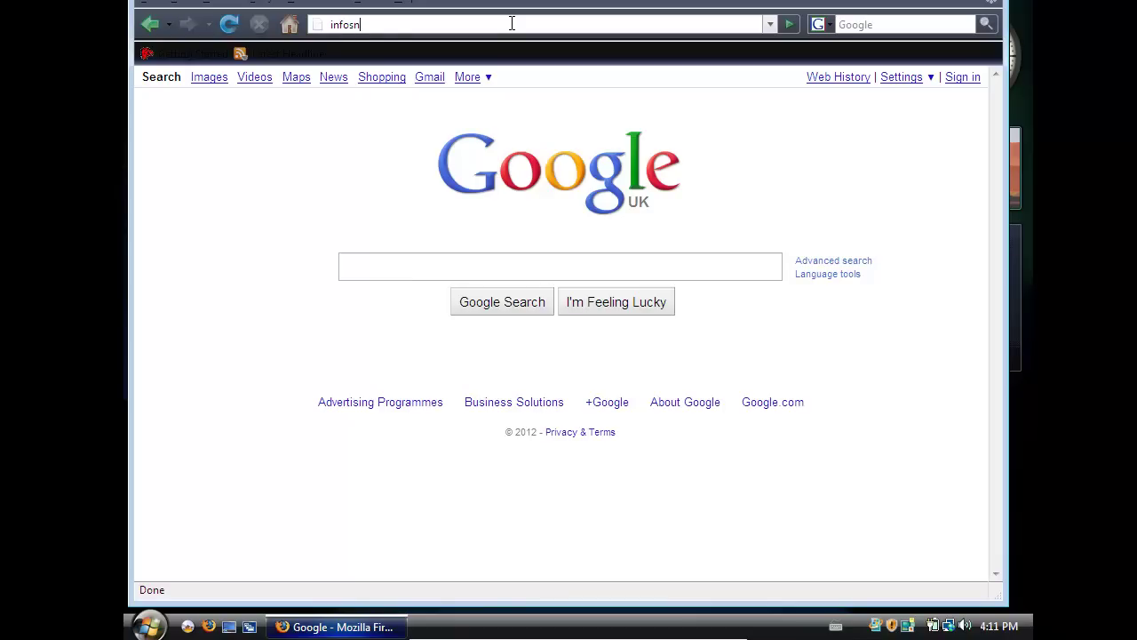
text(er.net)
key(Return)
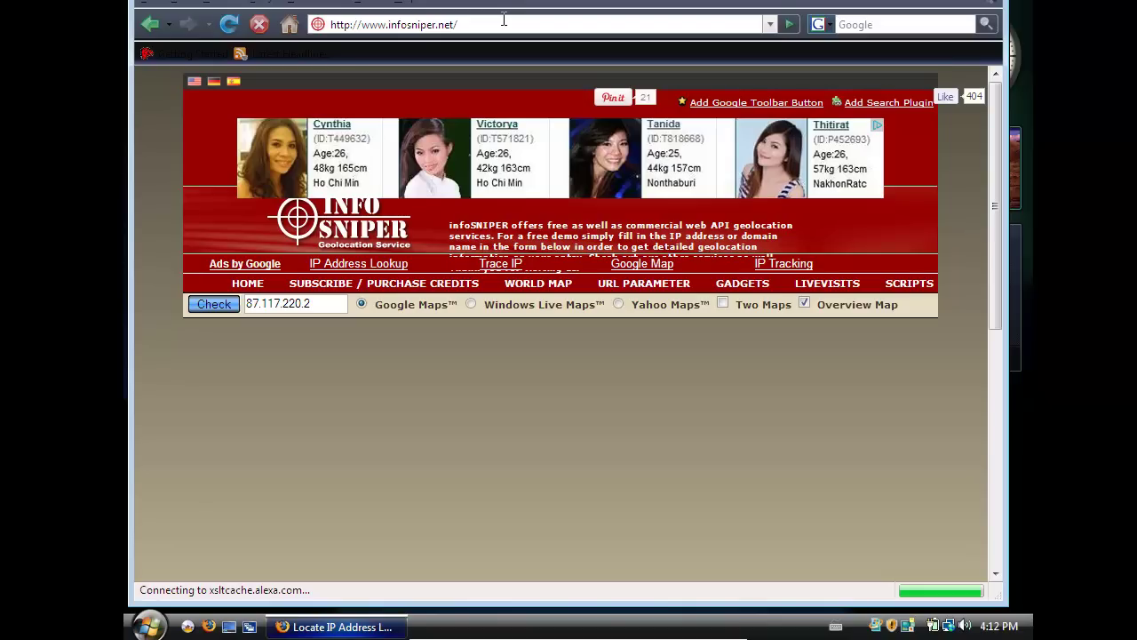
Review infoSNIPER's result placing 87.117.220.2 in Quinby, Virginia, hosted by Iomart Hosting Limited.
drag(993, 233, 985, 472)
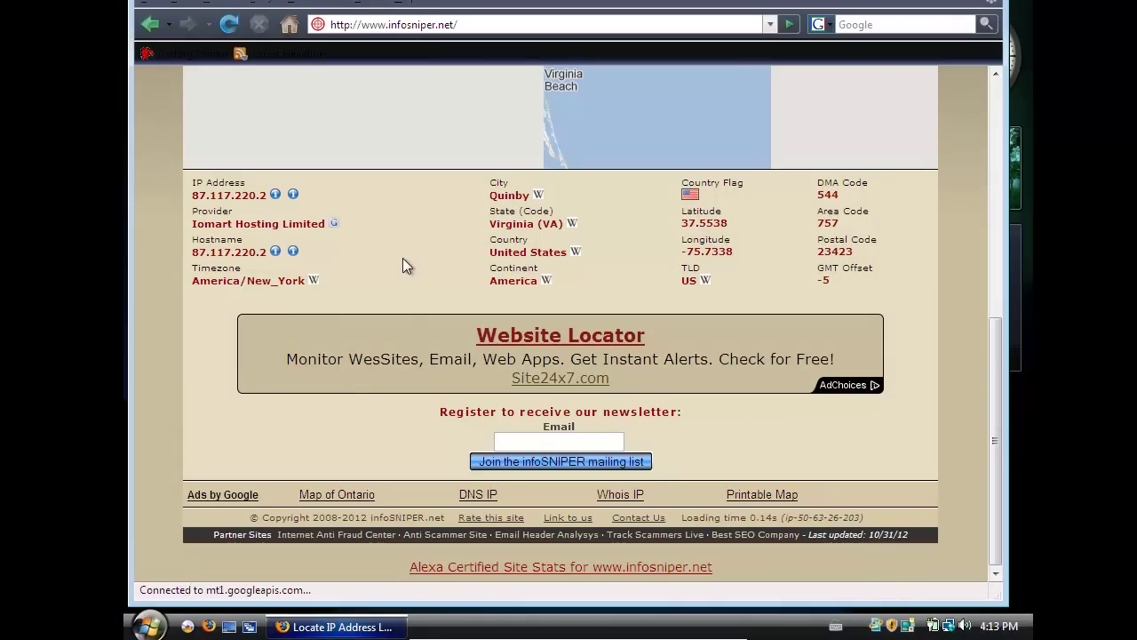
drag(990, 339, 985, 216)
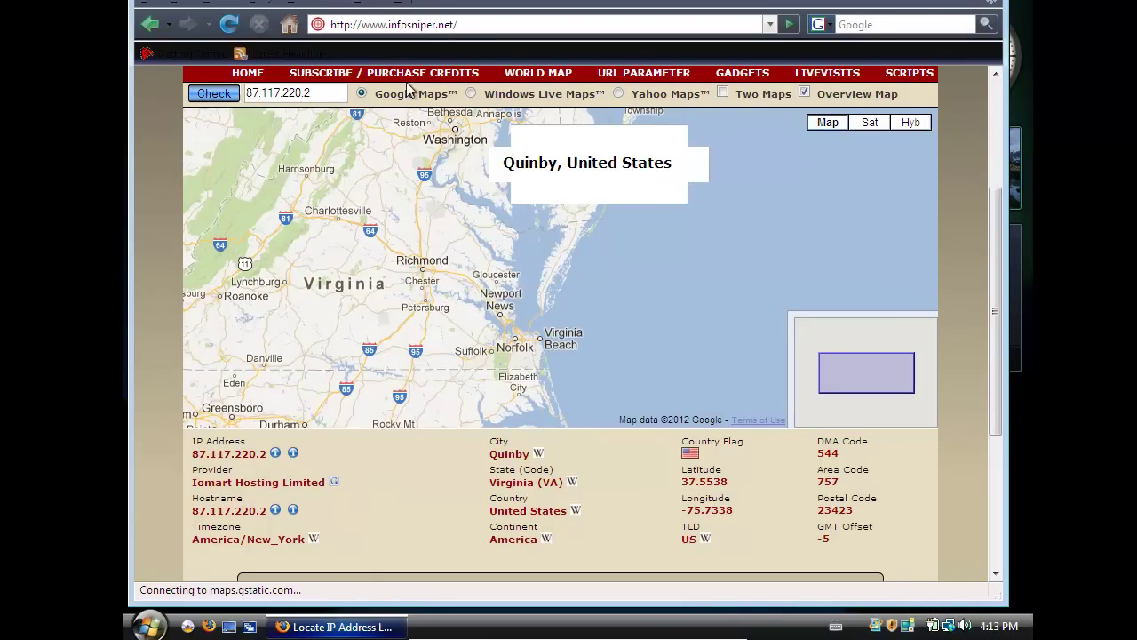
click(480, 27)
Load google.com and run a Google search for 'myip'.
text(google.com)
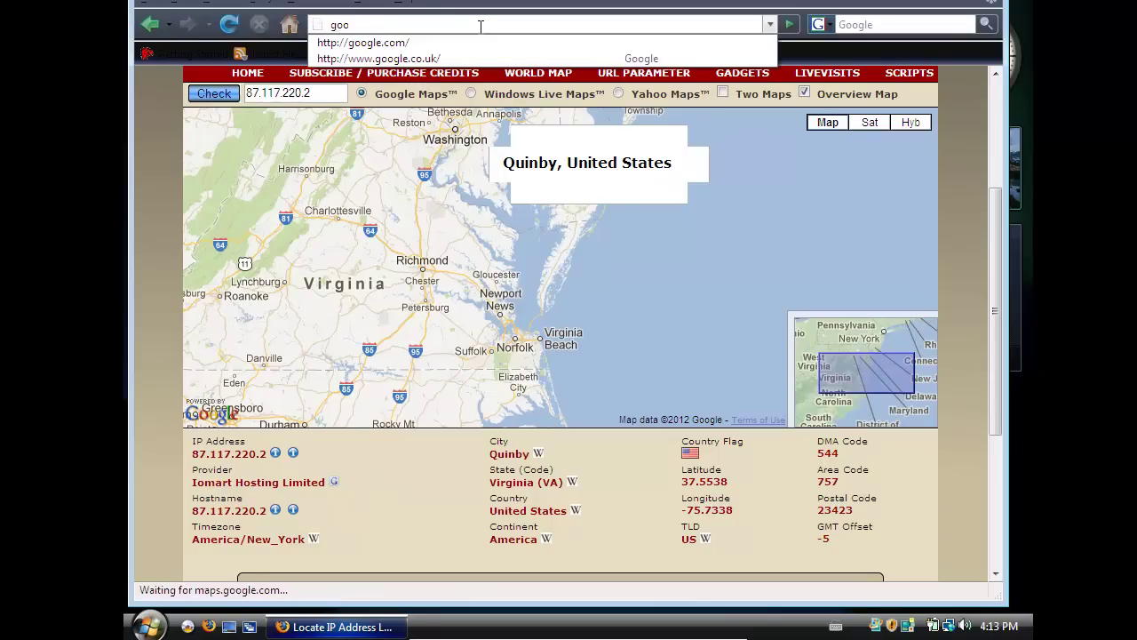
key(Return)
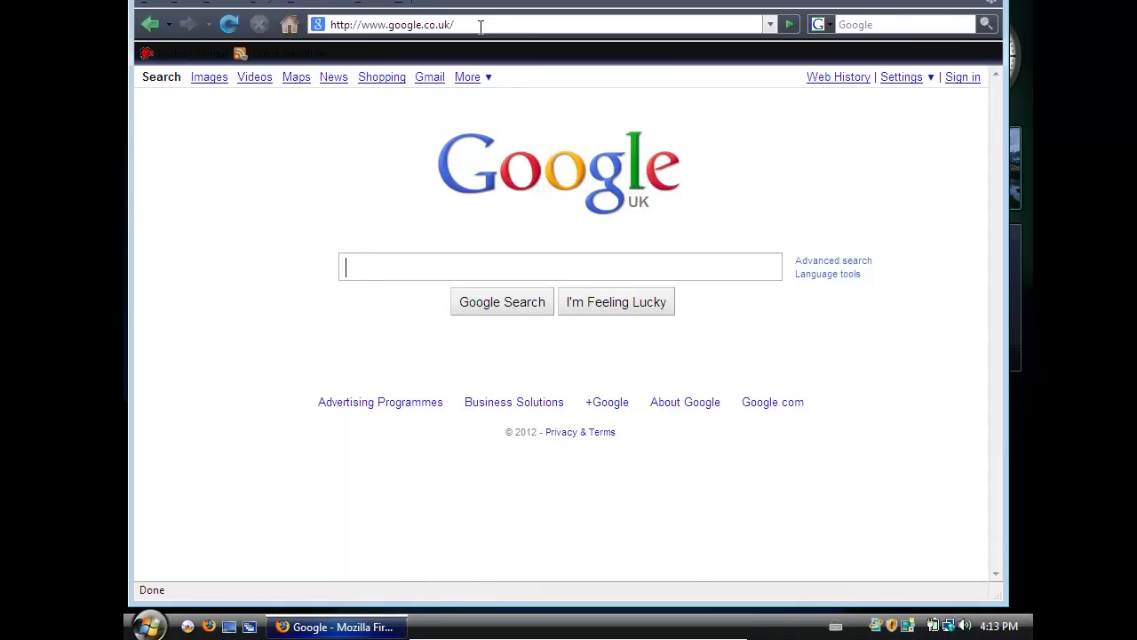
click(358, 280)
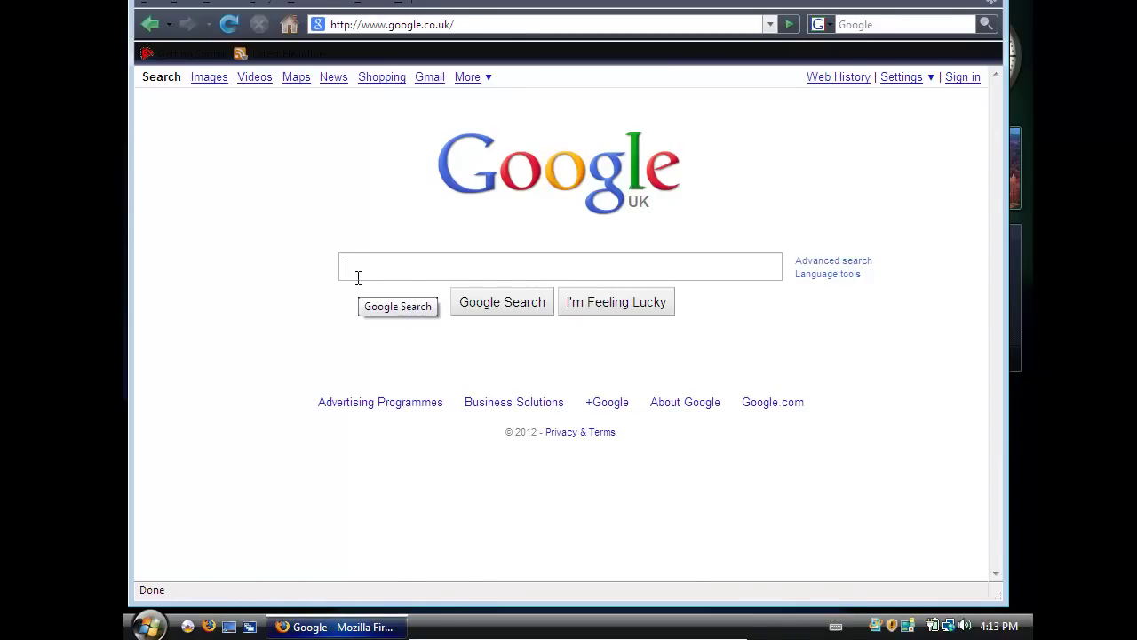
text(myip)
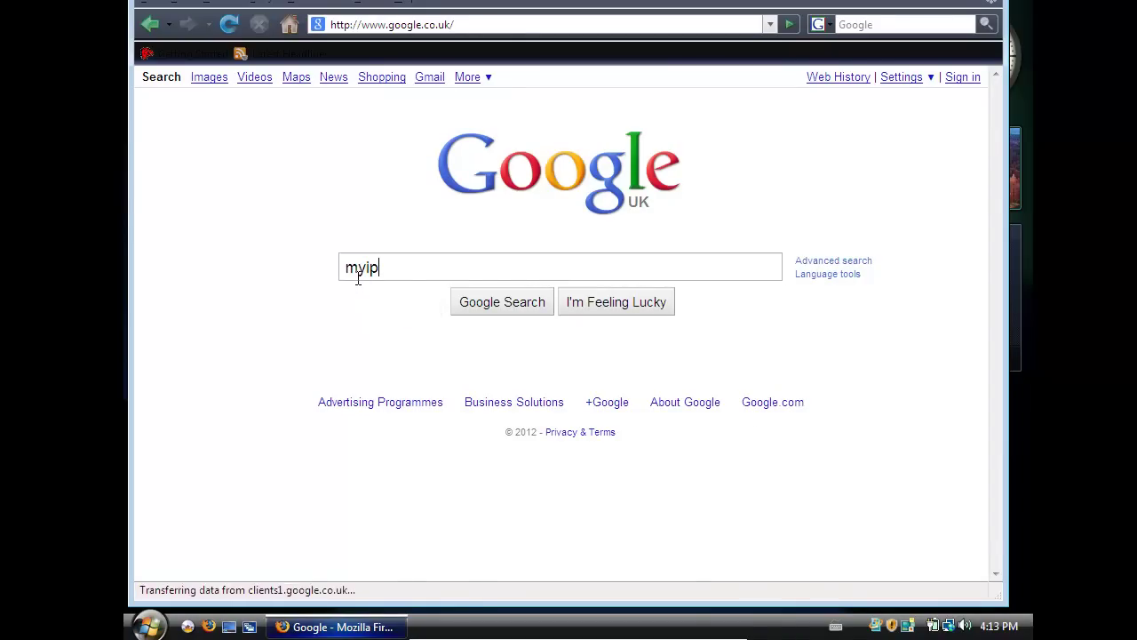
key(Return)
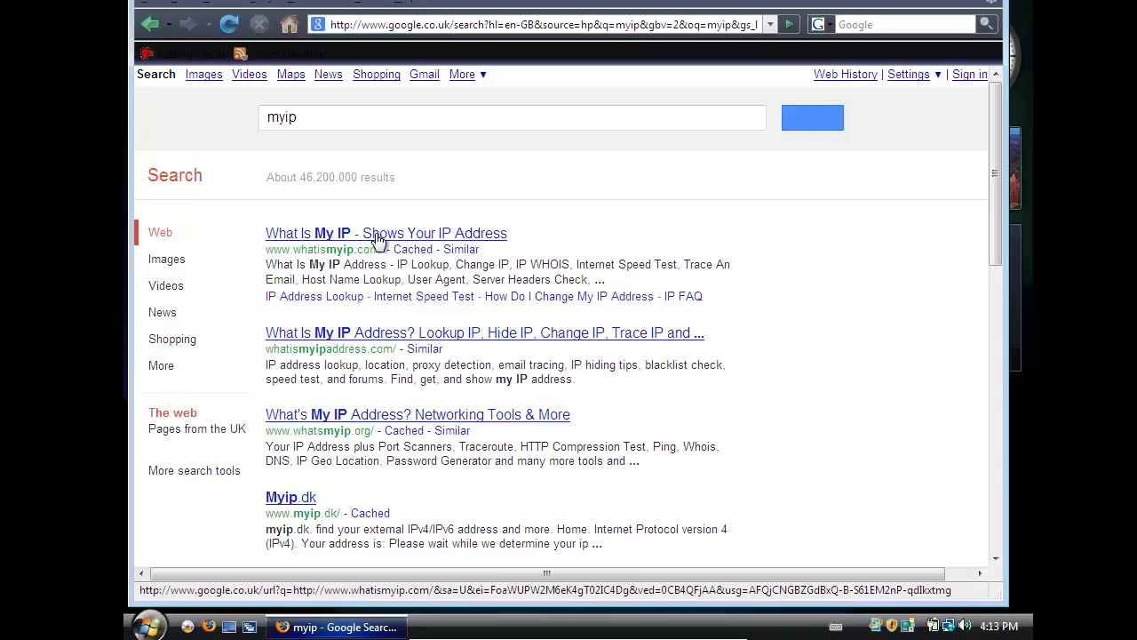
Open the WhatsMyIP.org result, confirm the IP reads 87.117.220.2, then close Firefox.
click(358, 422)
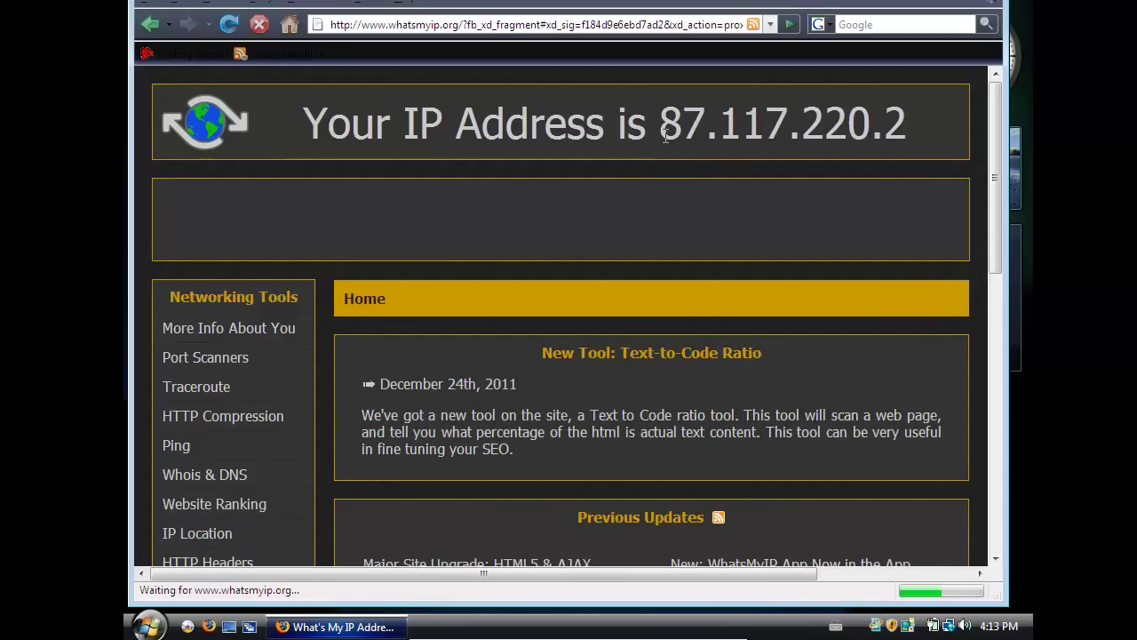
scroll(531, 380, down, 3)
scroll(531, 380, down, 6)
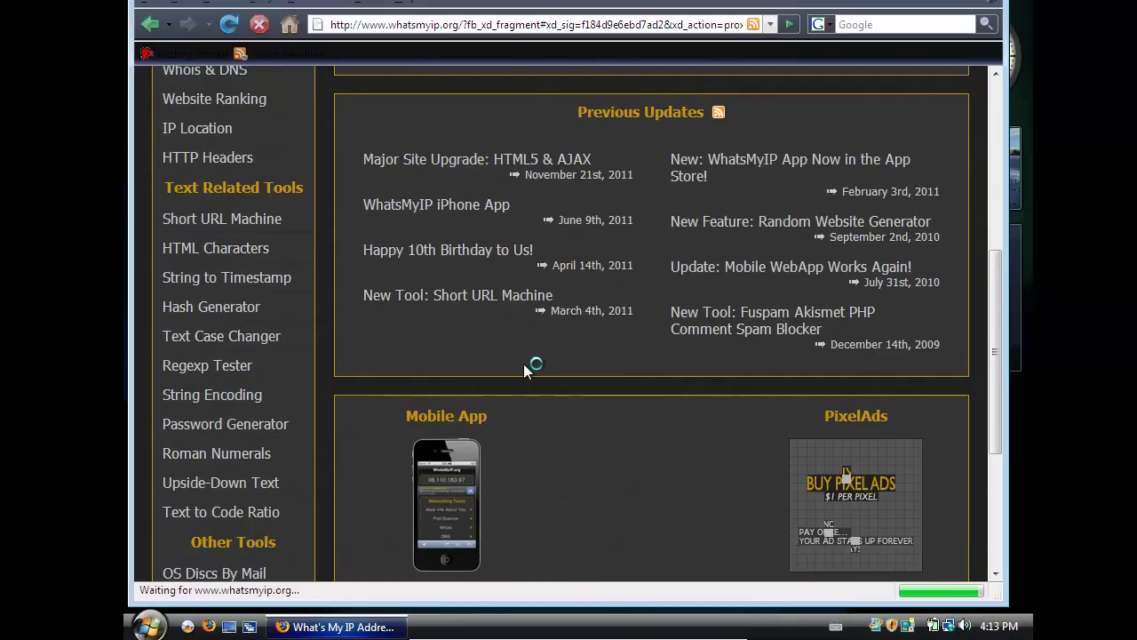
scroll(523, 363, down, 3)
scroll(524, 363, up, 12)
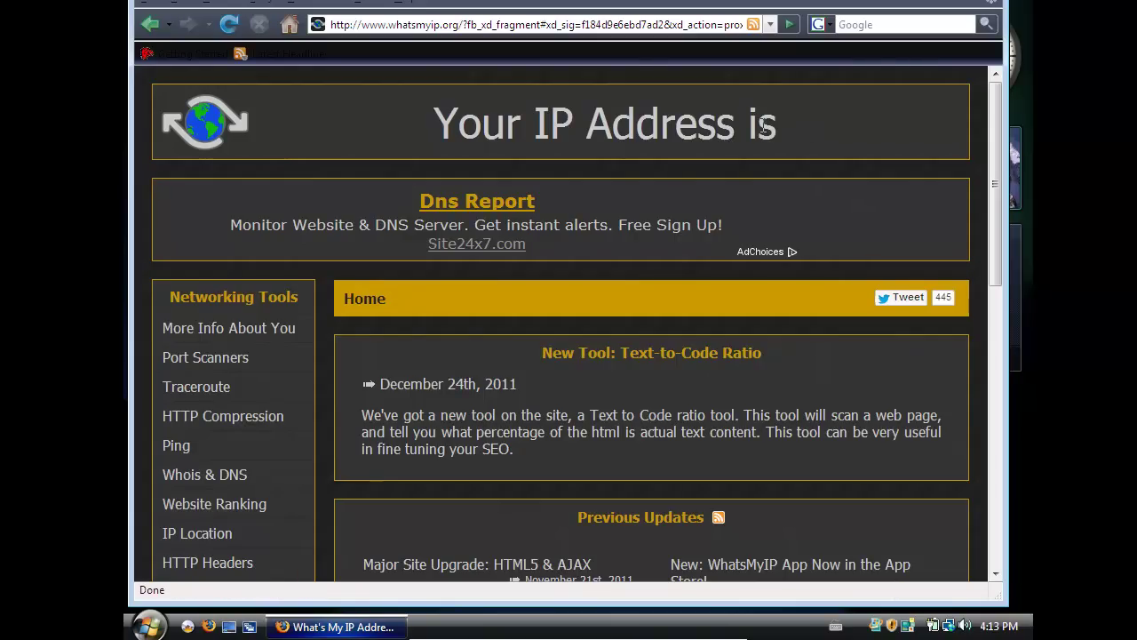
key(alt+F4)
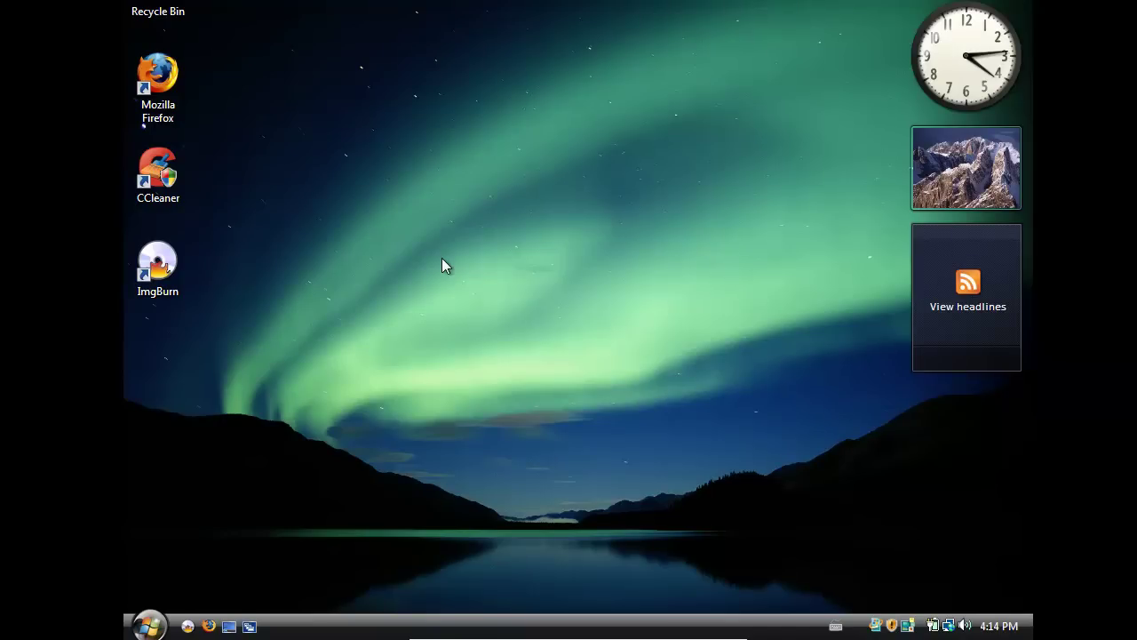
Open the Network and Sharing Center from the network tray icon's menu.
right_click(948, 625)
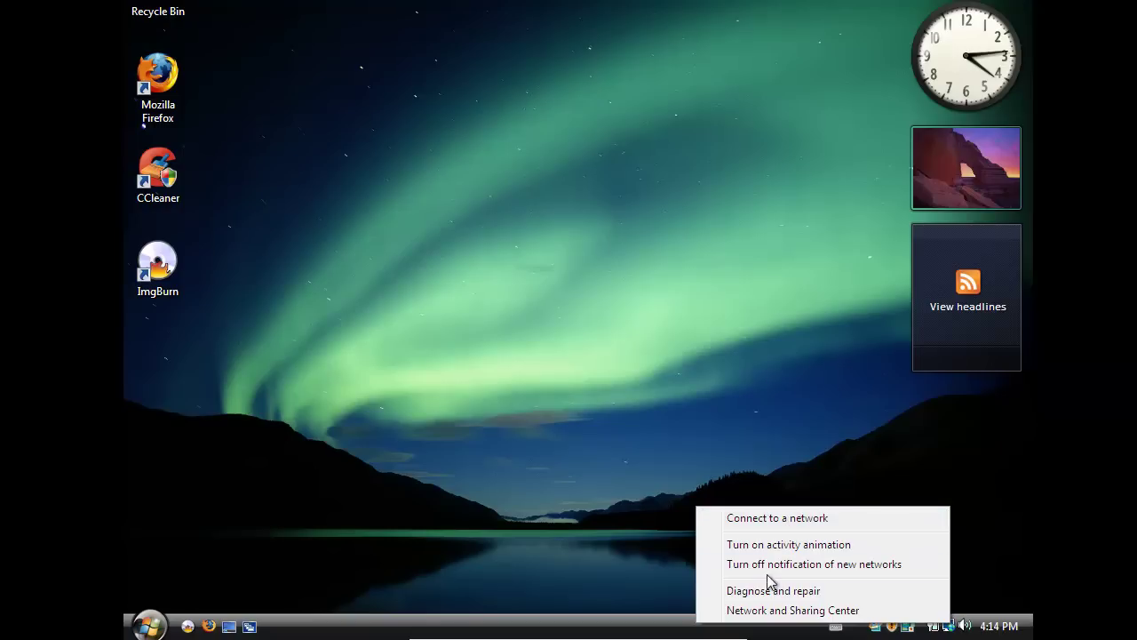
click(795, 612)
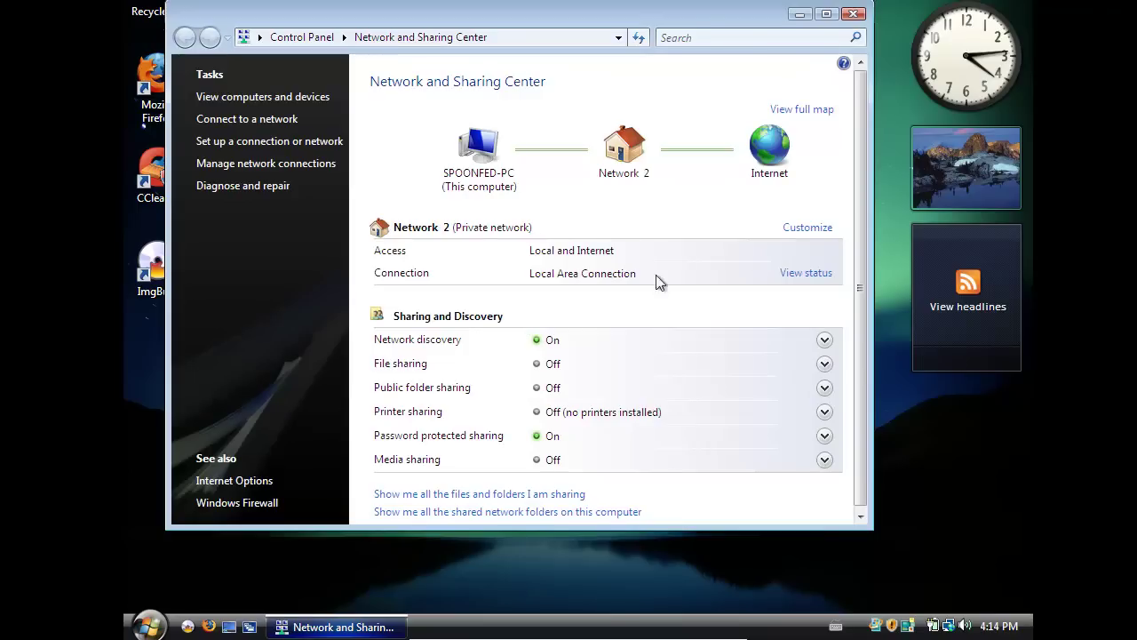
click(809, 275)
click(503, 430)
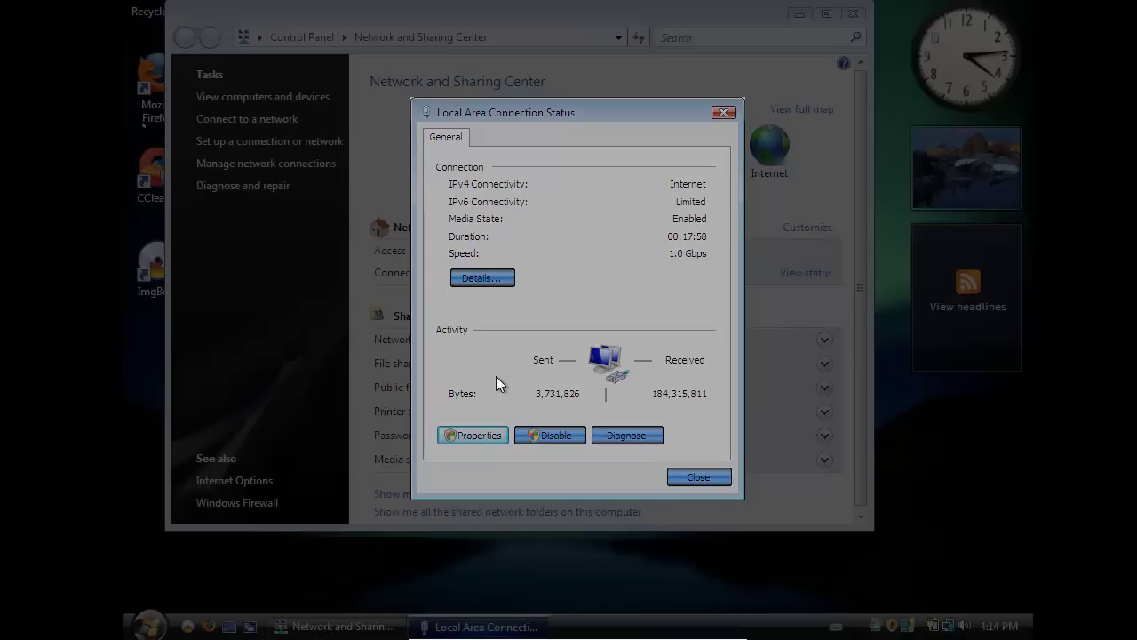
click(638, 321)
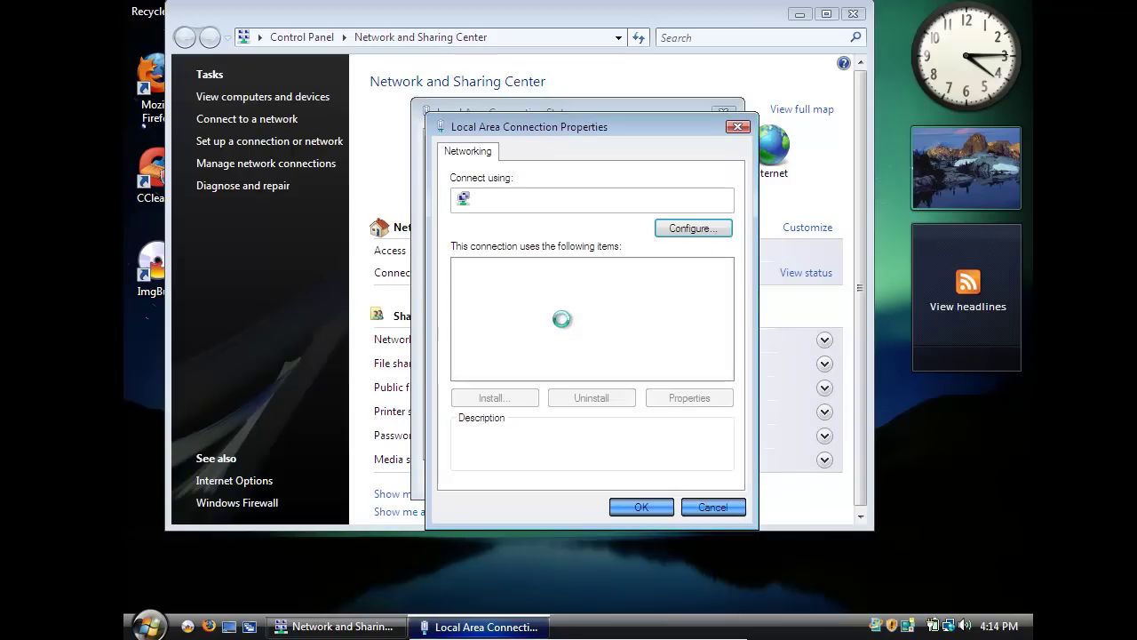
click(544, 327)
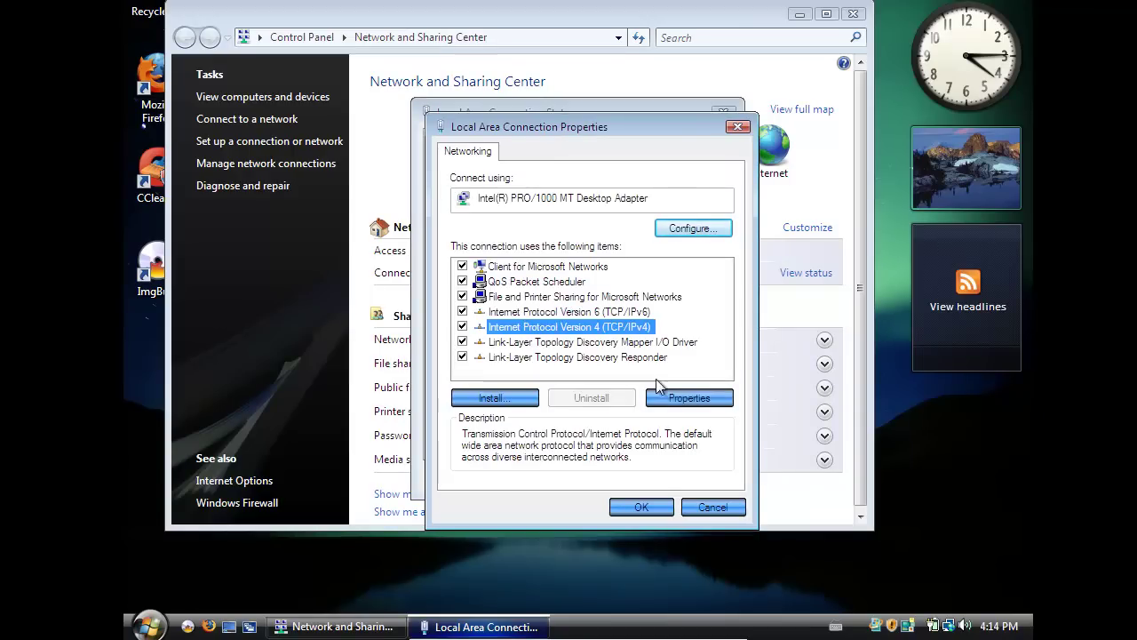
click(689, 397)
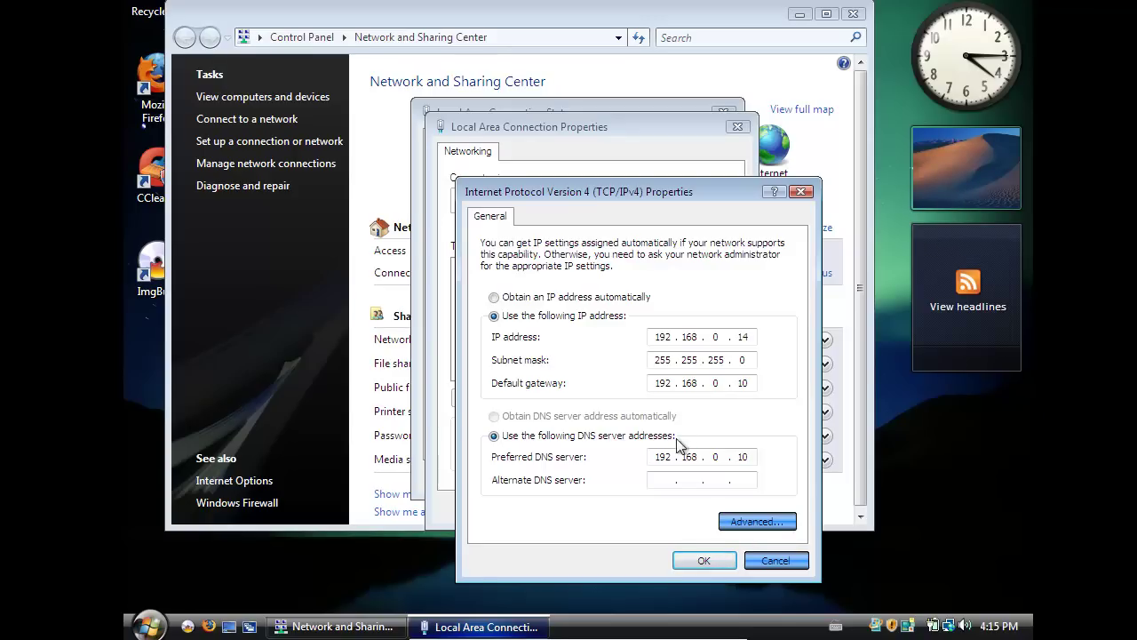
click(705, 559)
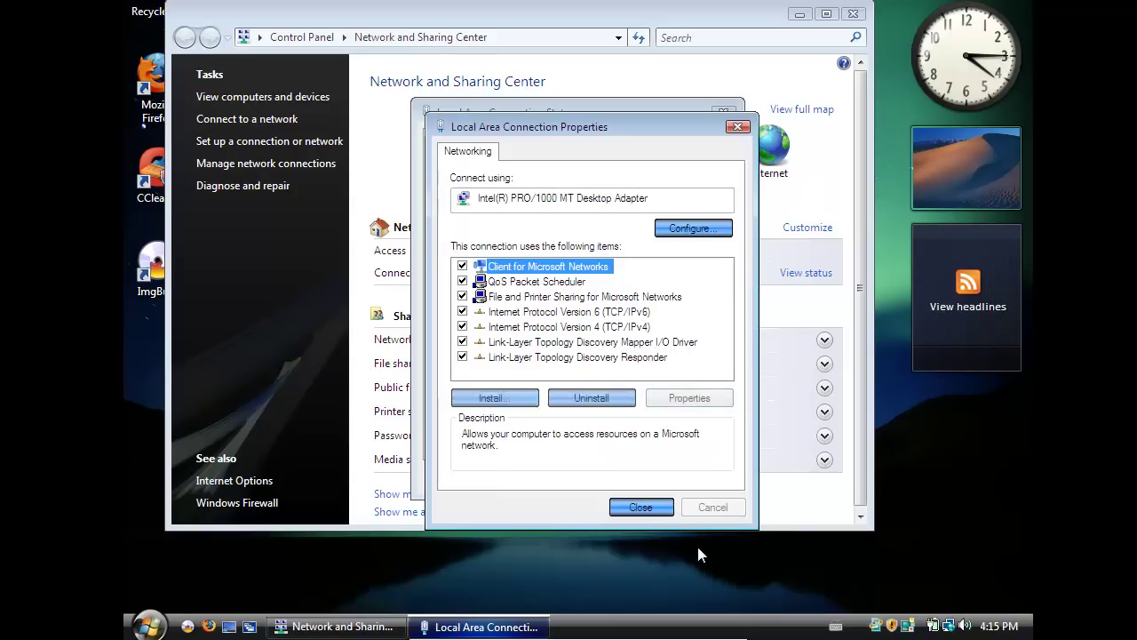
click(641, 507)
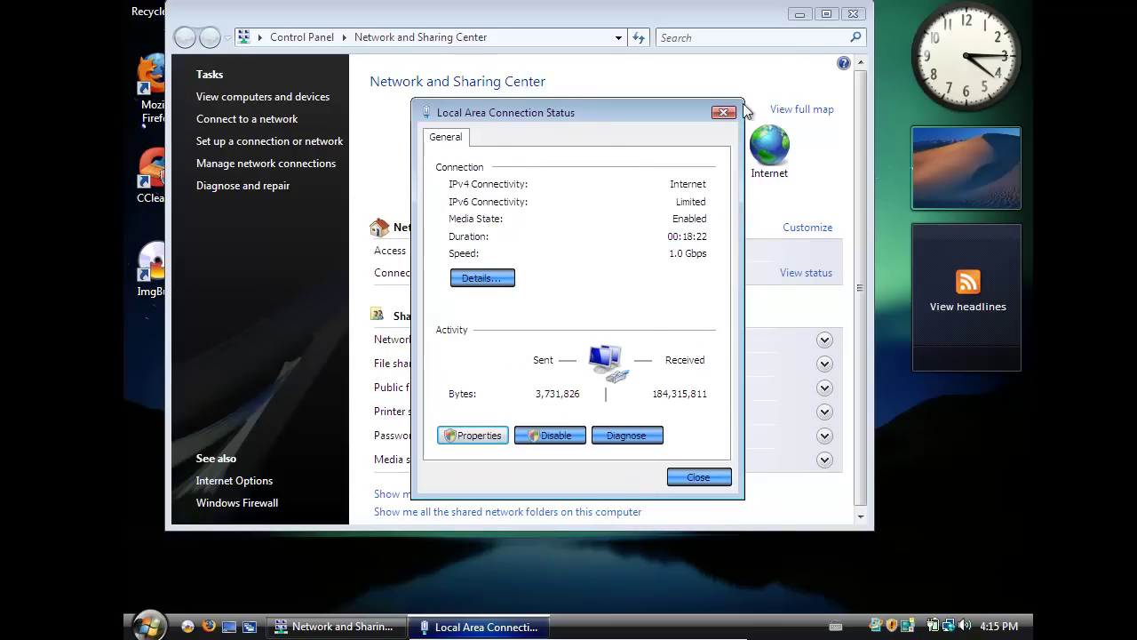
click(725, 115)
click(852, 14)
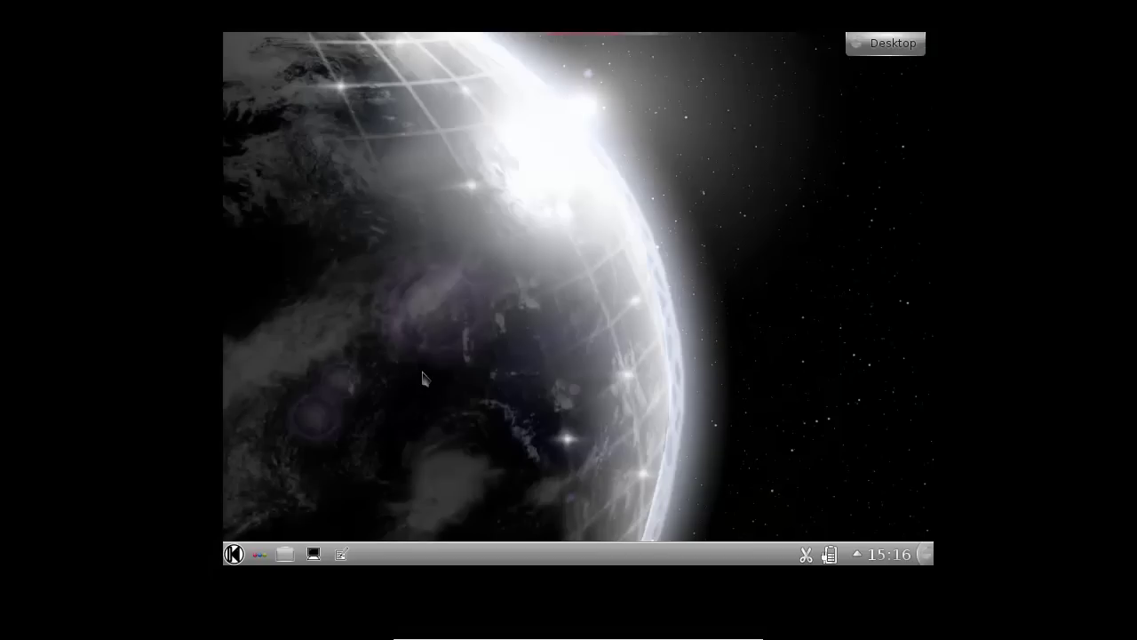
Go to the K launcher's Applications list and enter the Internet category.
click(238, 556)
click(409, 506)
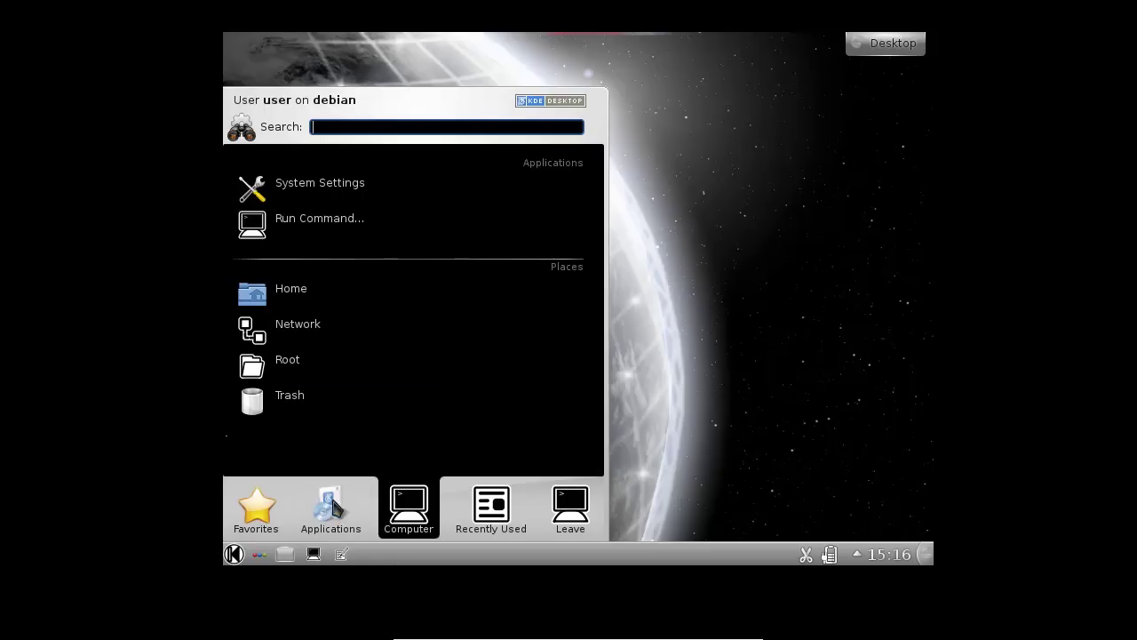
click(331, 507)
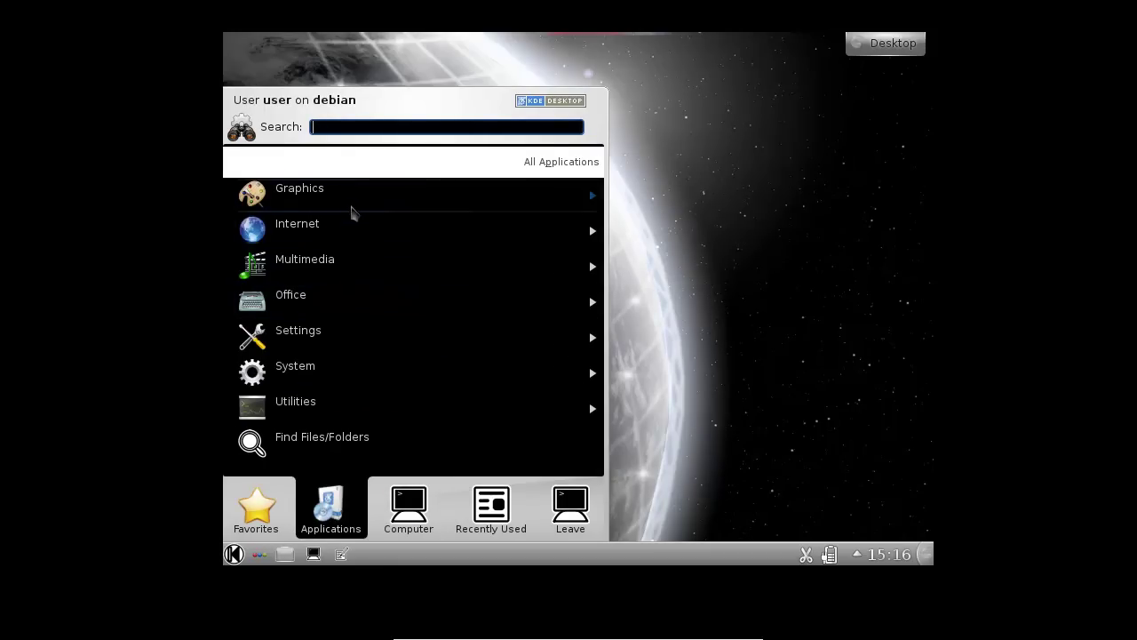
click(356, 208)
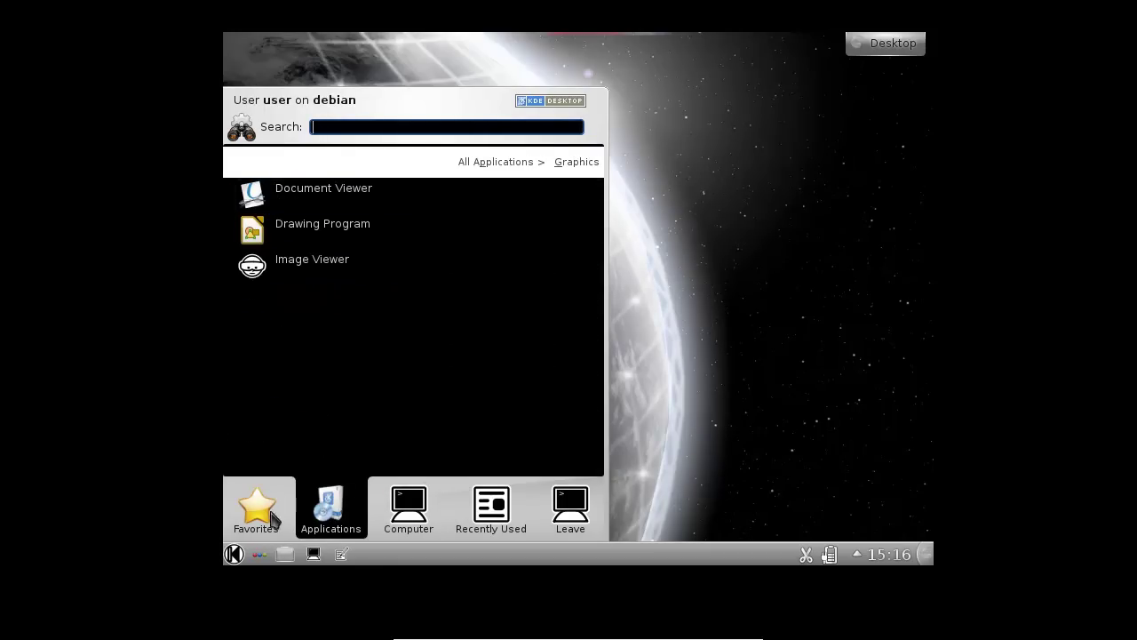
click(497, 162)
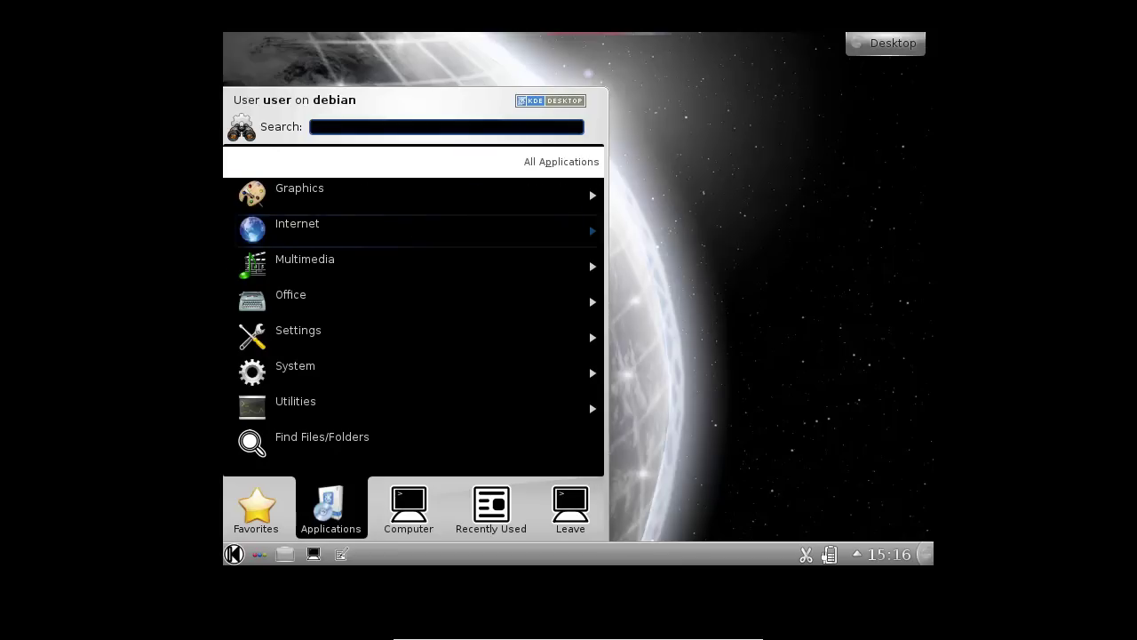
click(333, 230)
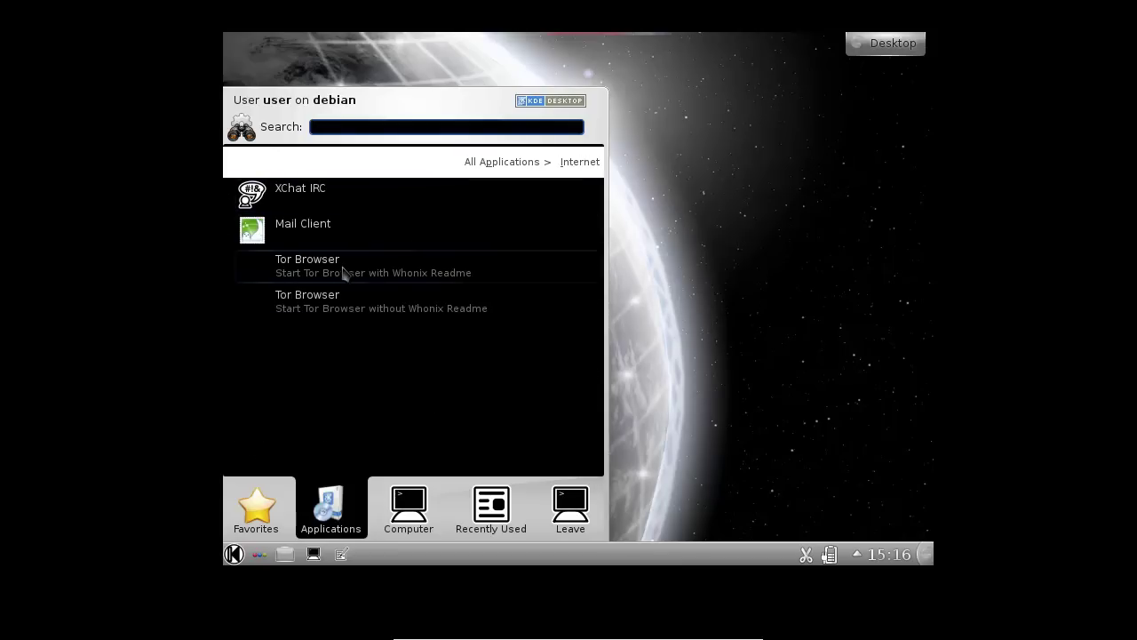
Launch Tor Browser without the Whonix readme, select exit IP 80.237.226.74, then close it.
click(372, 316)
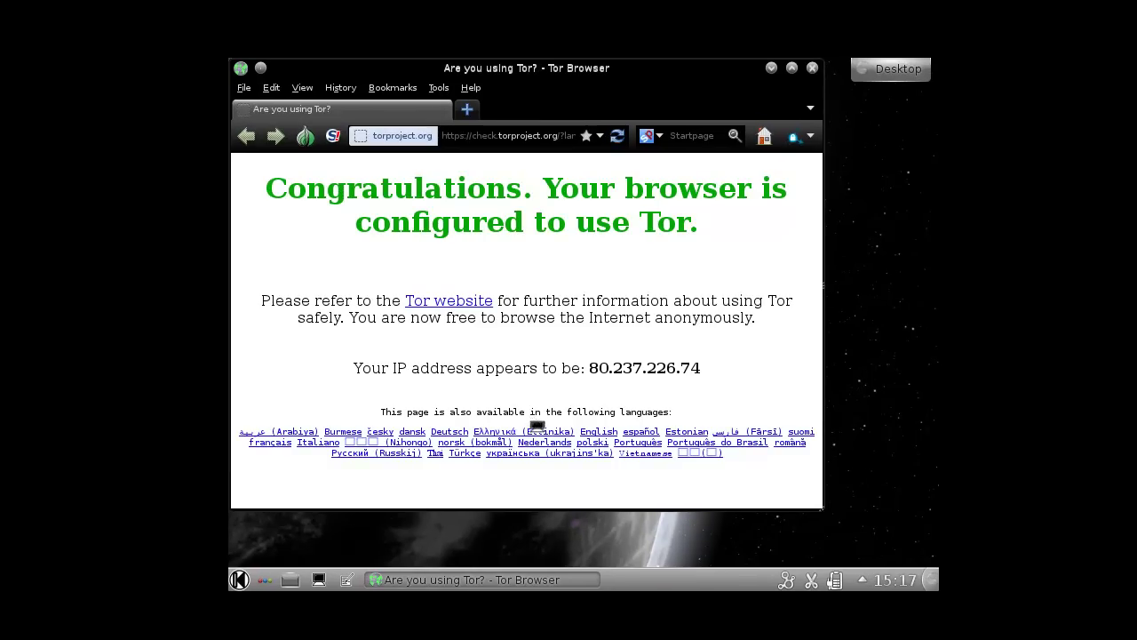
drag(589, 367, 779, 388)
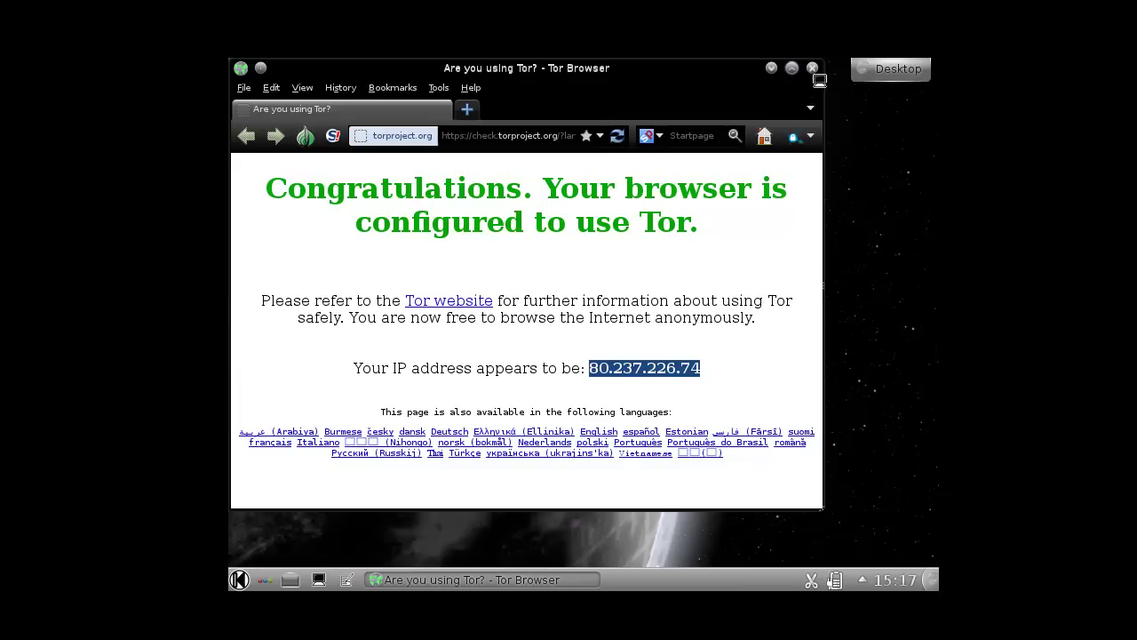
click(812, 67)
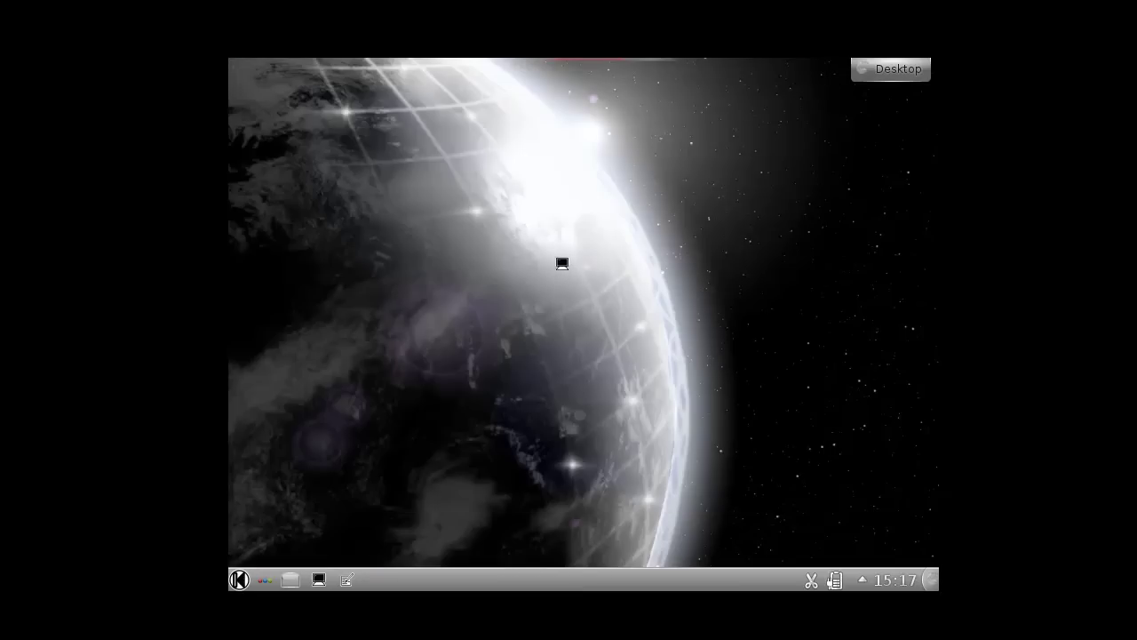